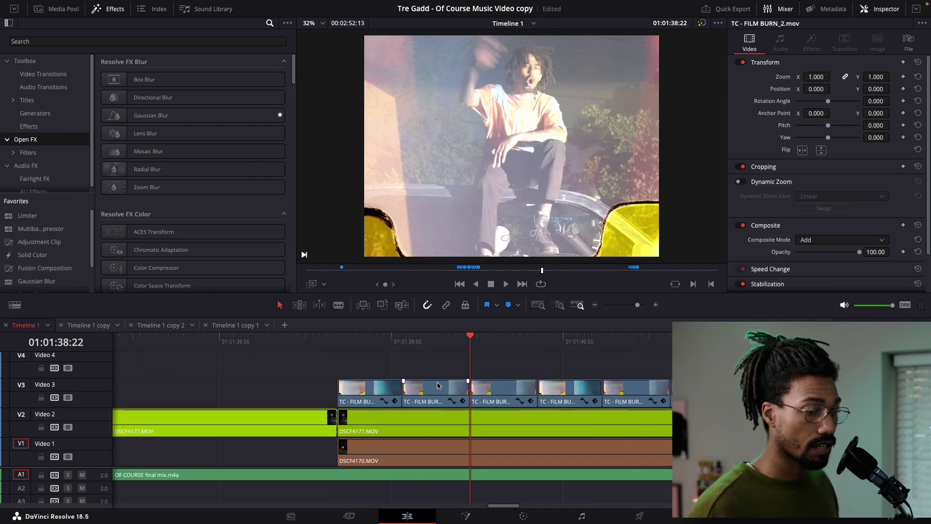
scroll(438, 385, up, 3)
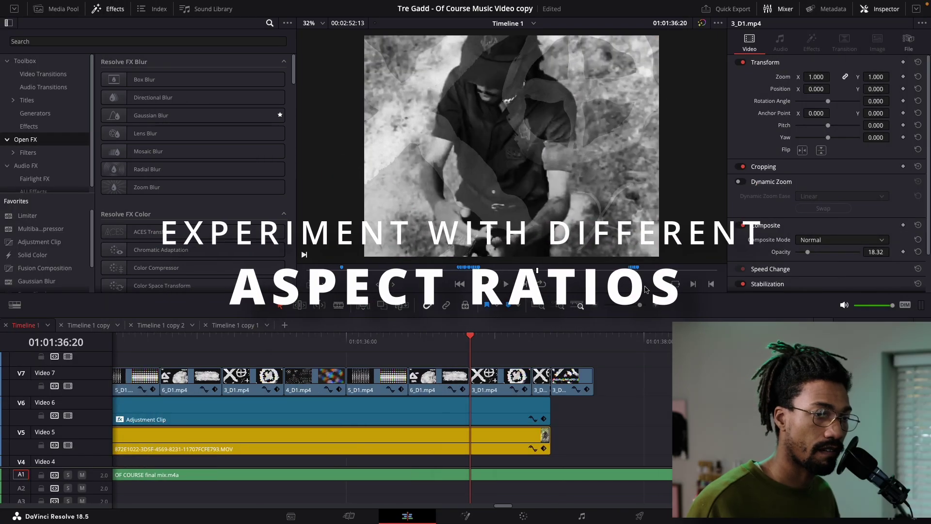
scroll(491, 425, down, 1)
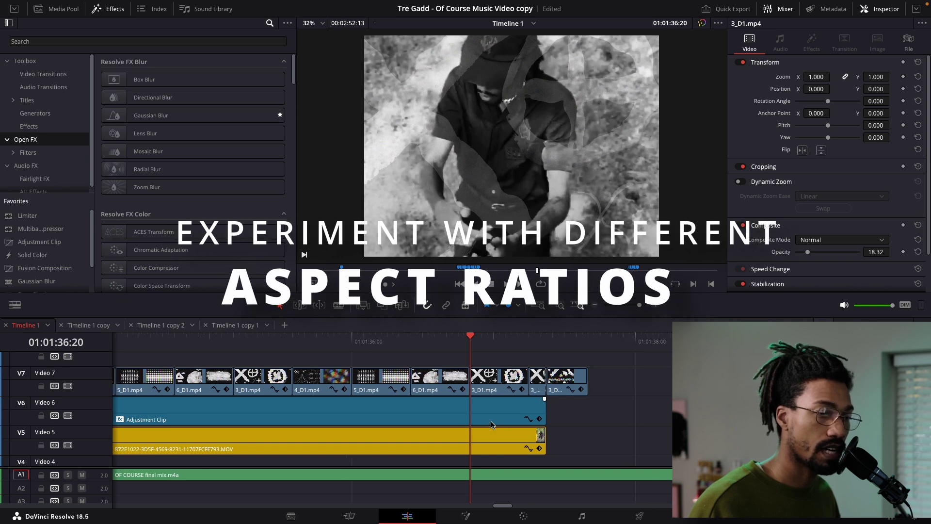
scroll(491, 425, down, 1)
scroll(492, 425, down, 1)
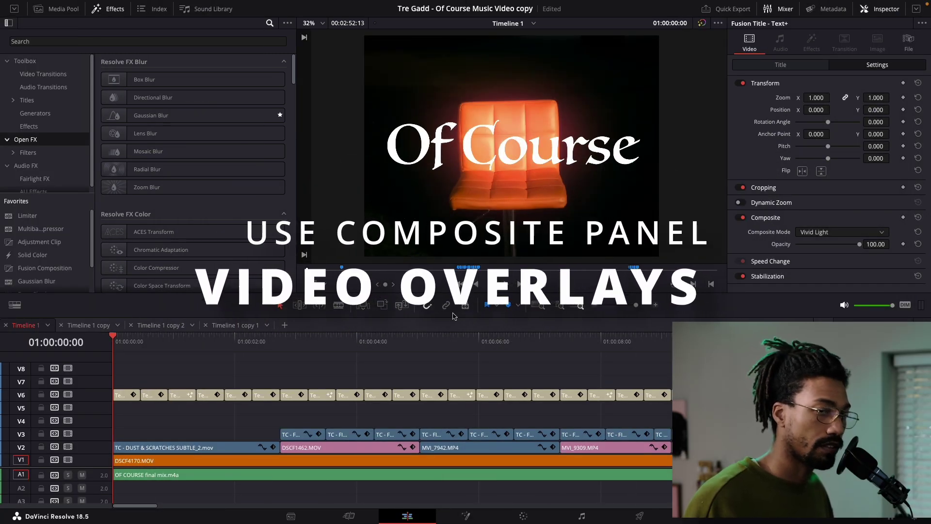
Try the opening title at about 40 opacity, restore it to 100, and look through its composite modes
drag(859, 244, 823, 246)
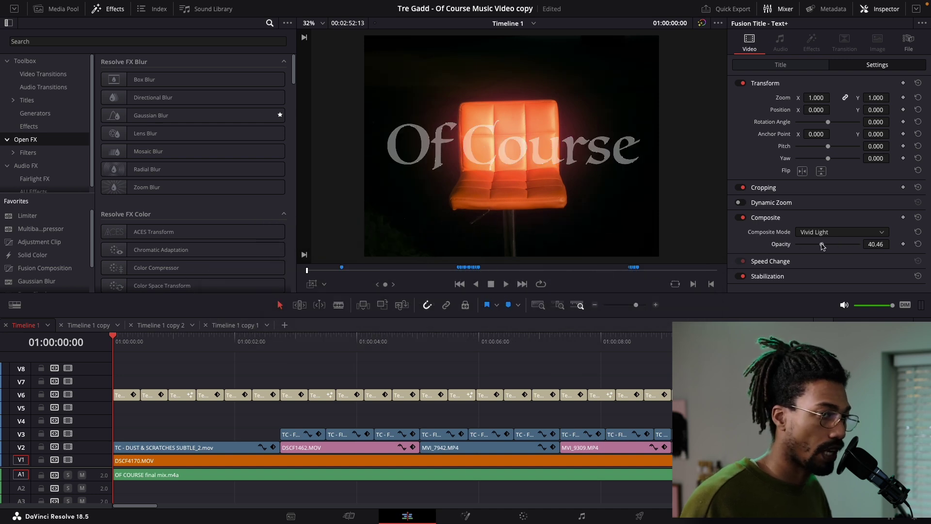
drag(823, 246, 910, 248)
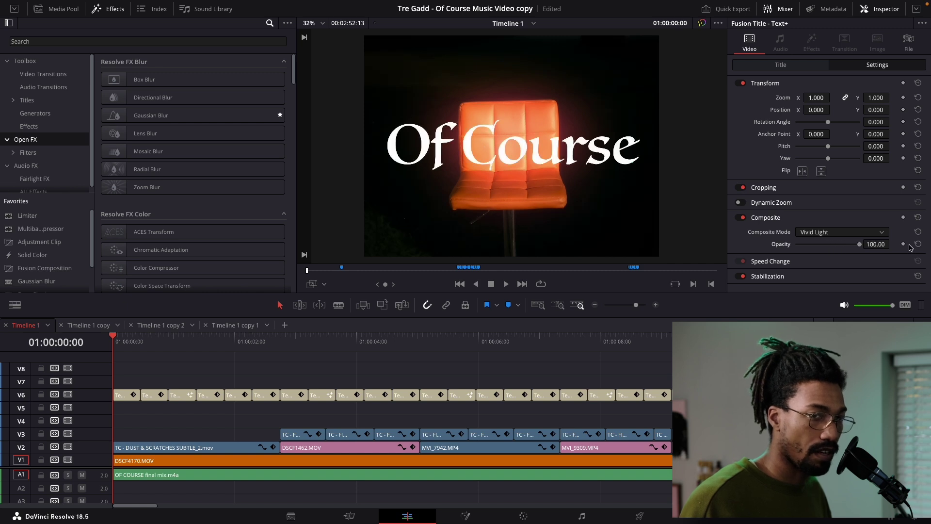
click(841, 232)
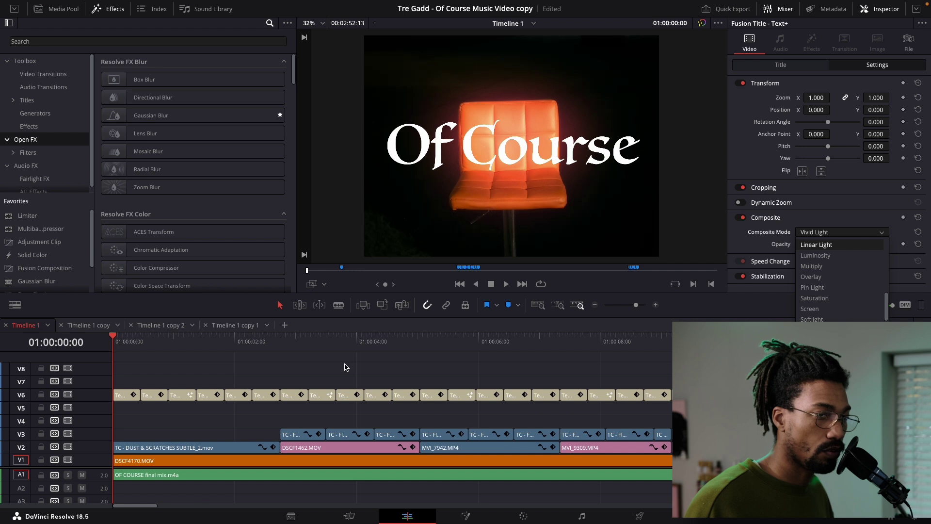
click(345, 367)
Inspect the dust and scratches overlay on Video 2 in close-up at 01:00:00:15
click(166, 450)
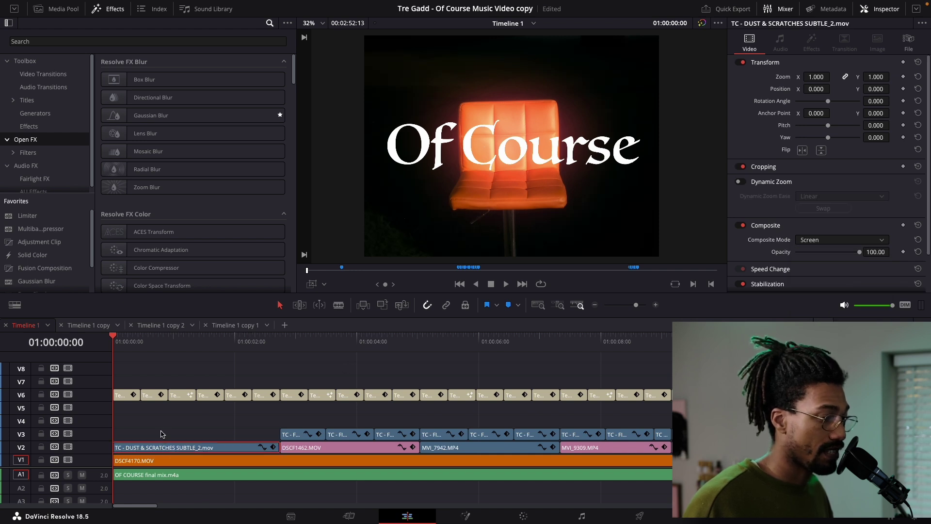
click(156, 347)
drag(154, 349, 150, 350)
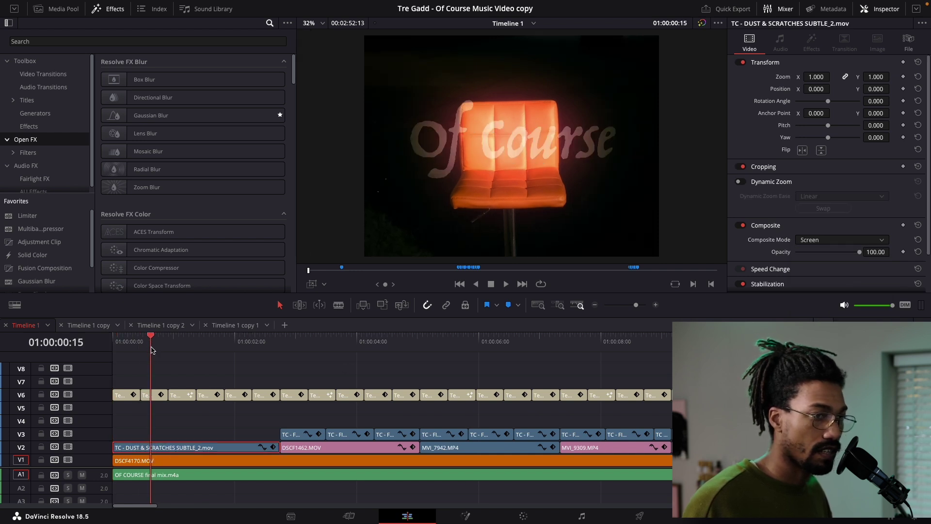
scroll(384, 194, up, 5)
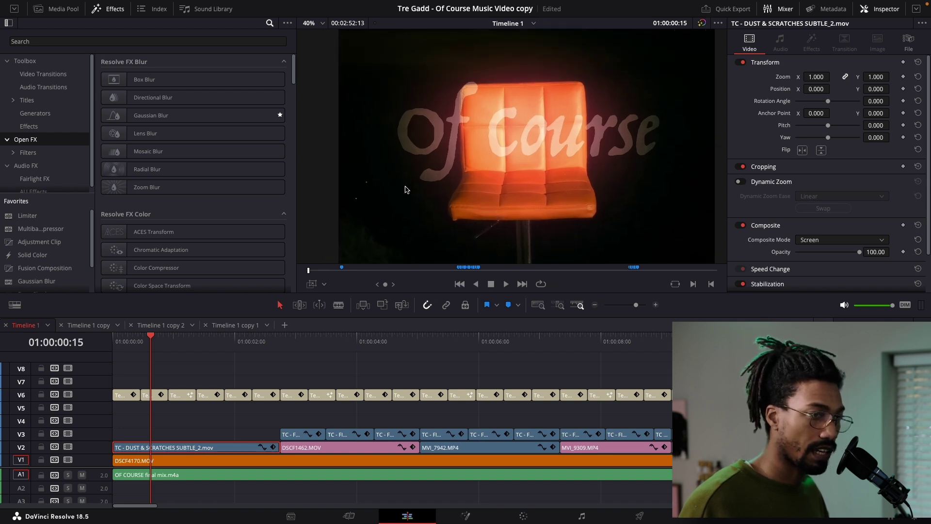
scroll(493, 184, up, 2)
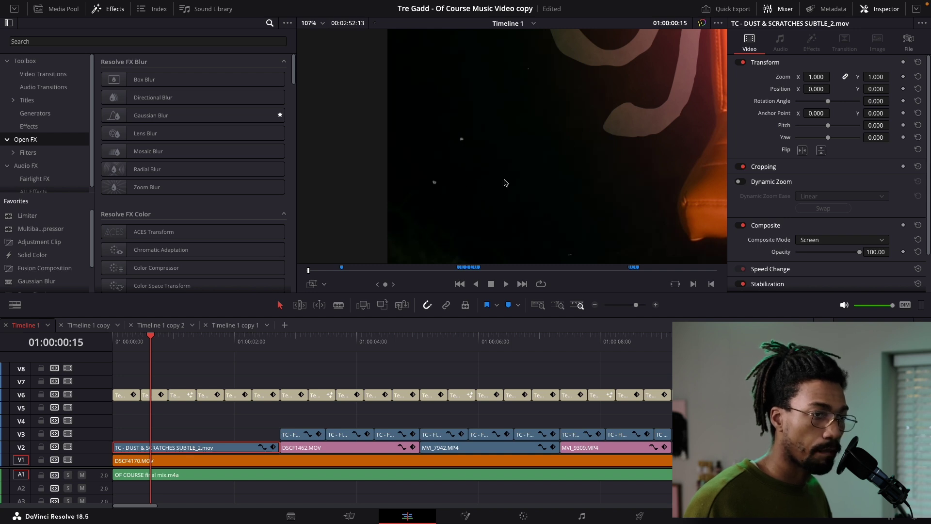
click(217, 434)
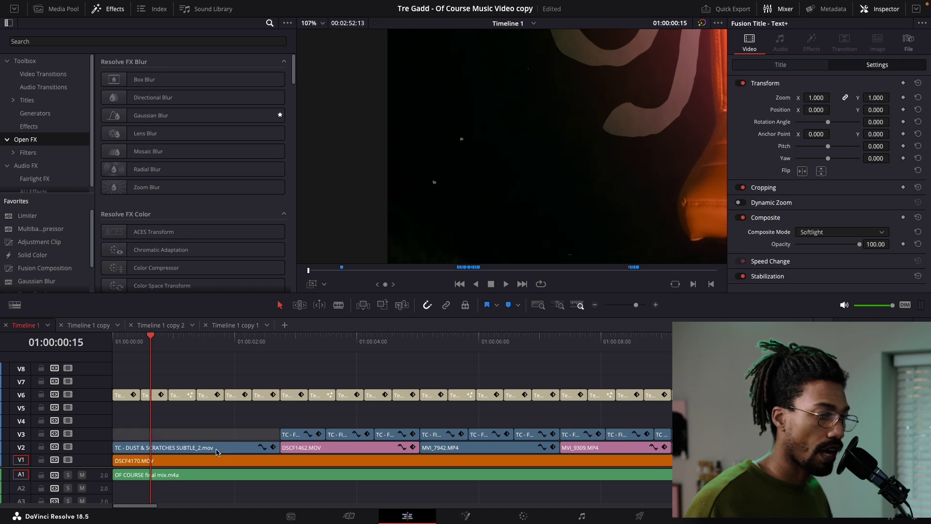
click(216, 449)
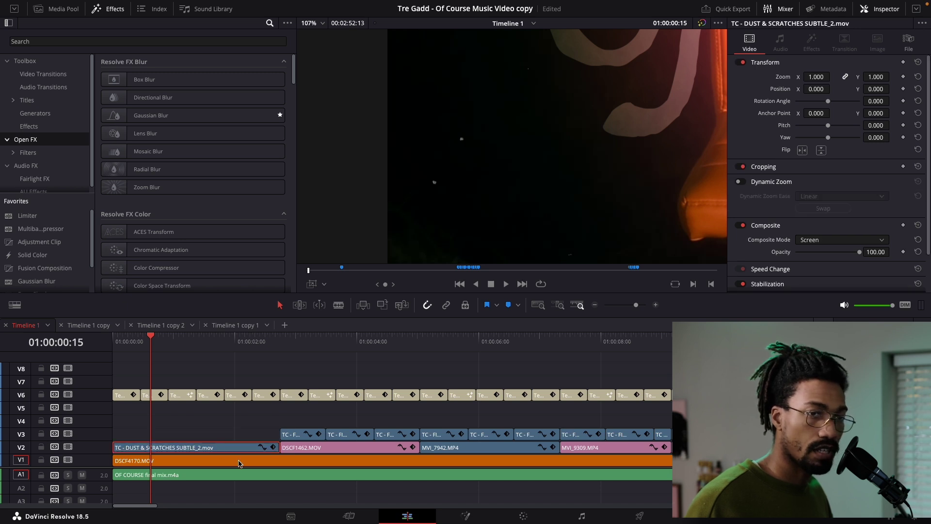
Set the composite mode of the TC - DUST & SCRATCHES SUBTLE_2.mov overlay to Normal and view the frame at 01:00:00:11
click(819, 242)
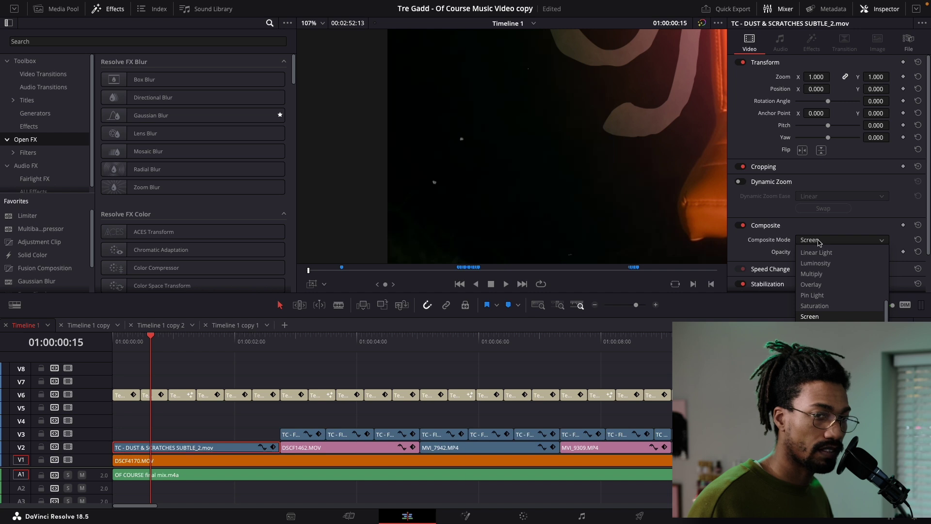
scroll(817, 253, up, 6)
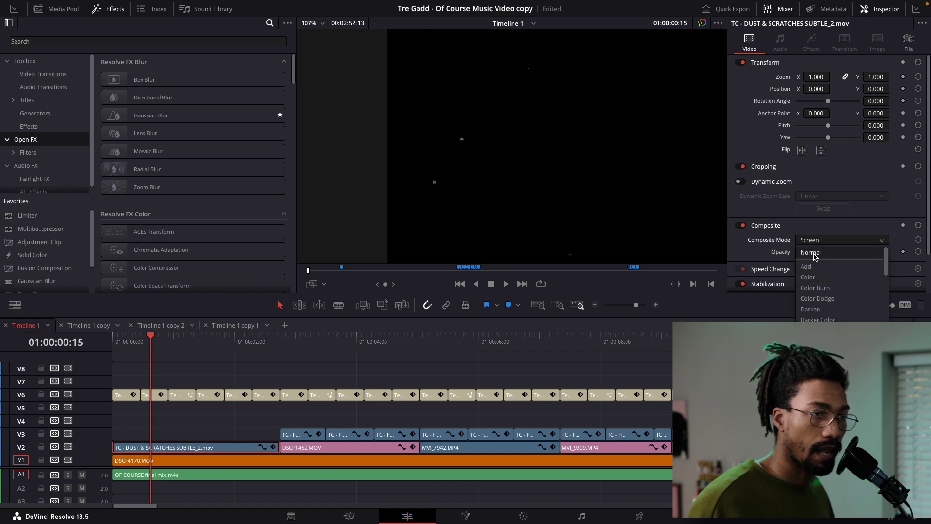
click(815, 256)
drag(165, 348, 140, 354)
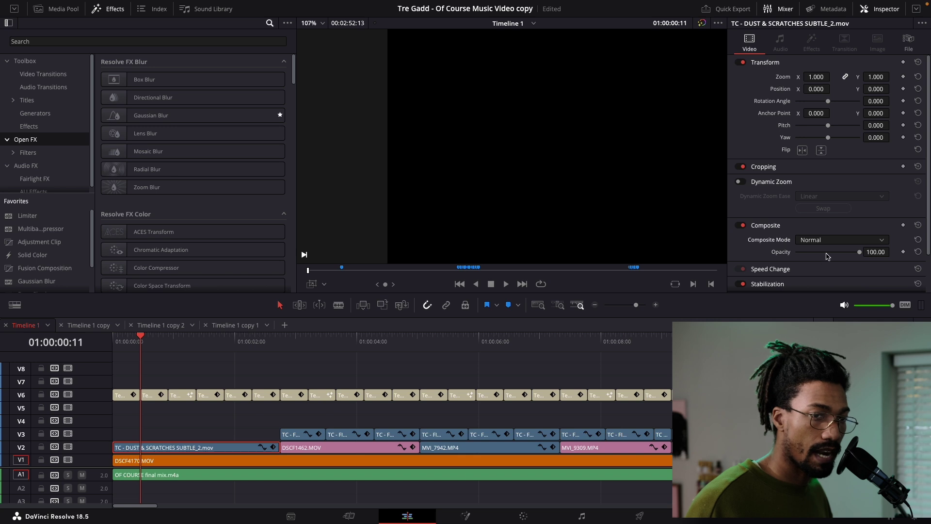
Try the overlay at about 5 opacity, check it at 01:00:01:09, and reset the opacity to 100
drag(827, 253, 800, 256)
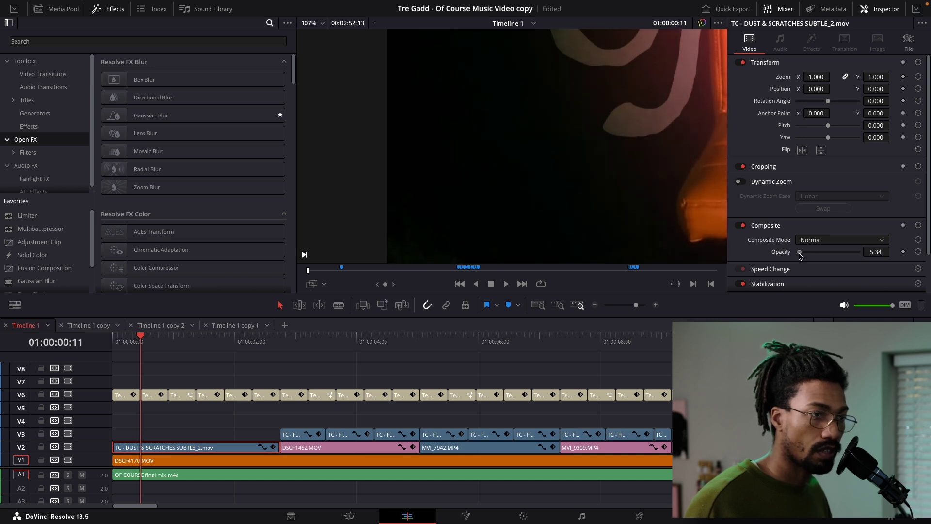
mouse_move(150, 336)
mouse_down()
mouse_move(251, 352)
mouse_move(130, 364)
mouse_move(195, 364)
mouse_up()
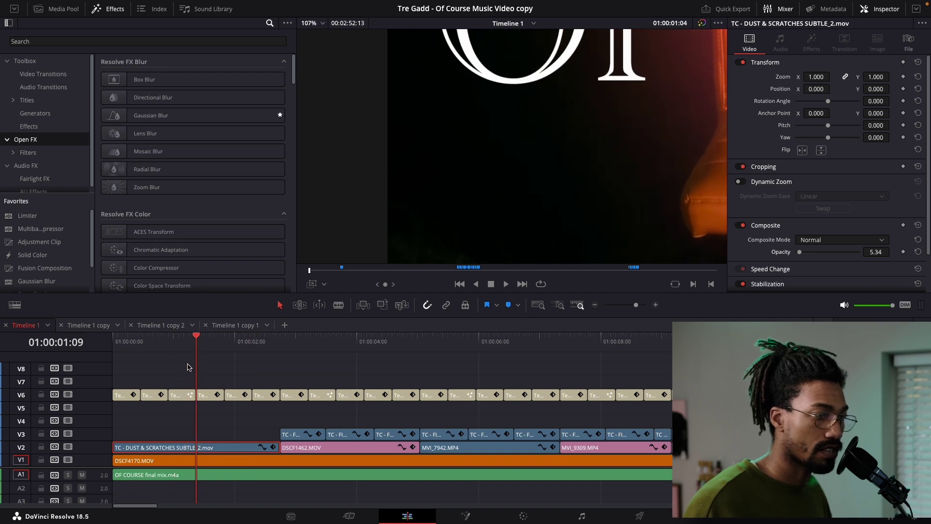
double_click(781, 252)
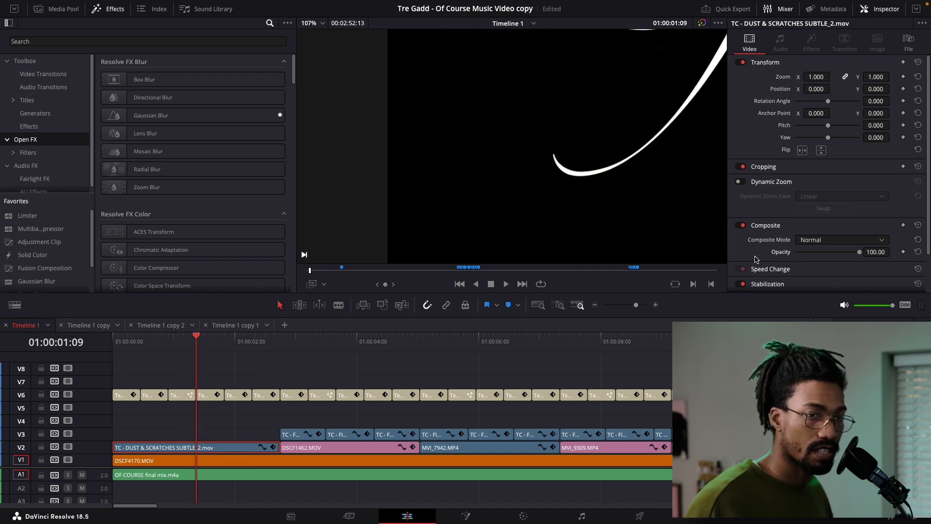
Fit the whole frame in the viewer and preview the composite modes for the dust and scratches overlay
click(821, 237)
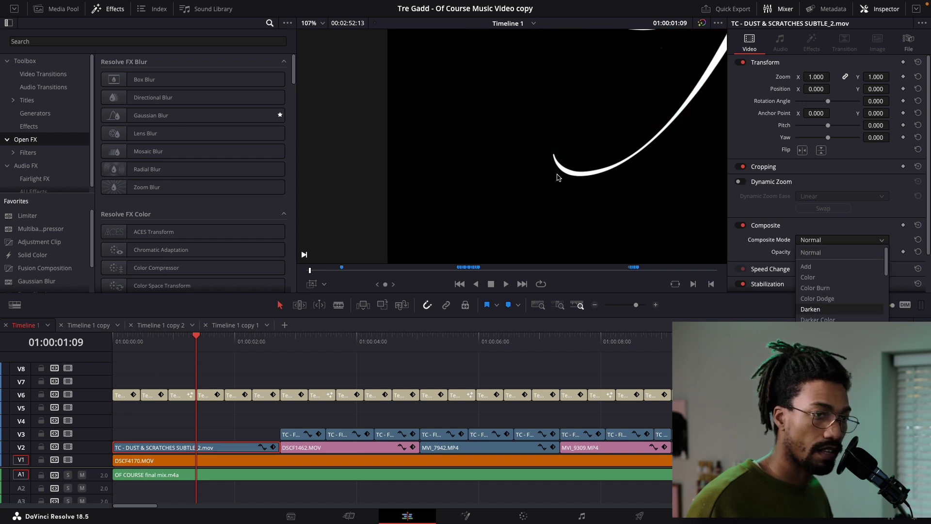
click(321, 24)
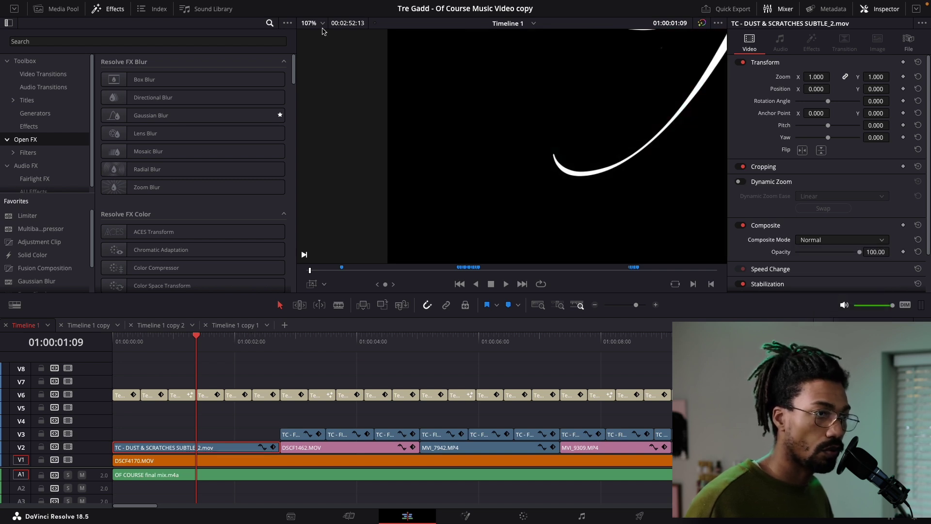
click(321, 24)
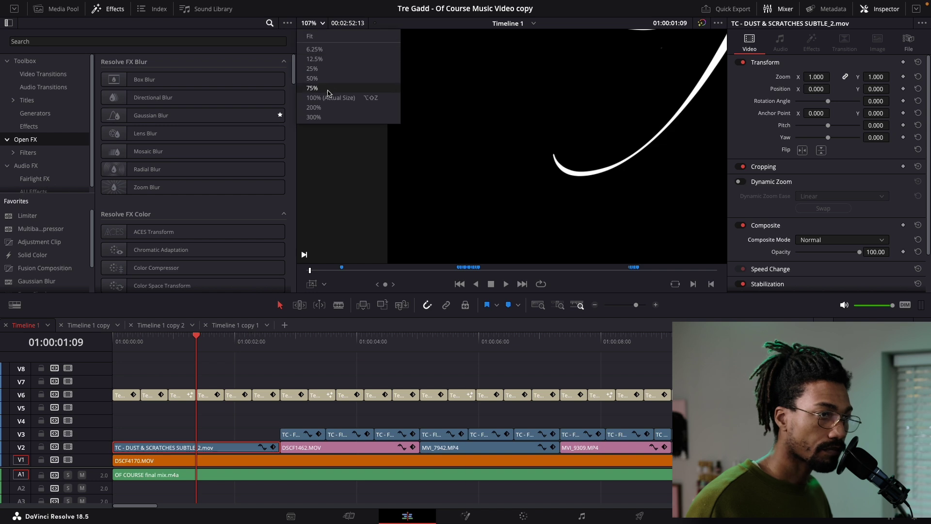
click(310, 36)
click(825, 241)
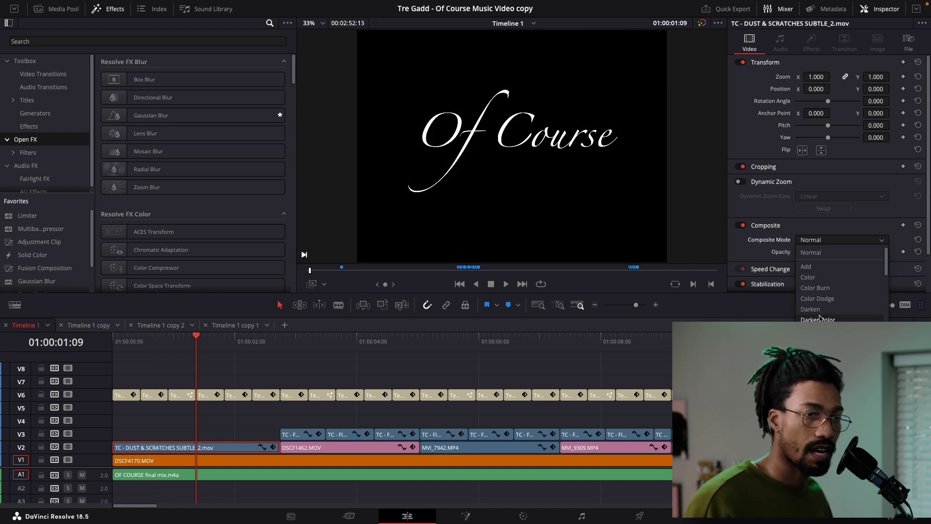
scroll(818, 304, down, 5)
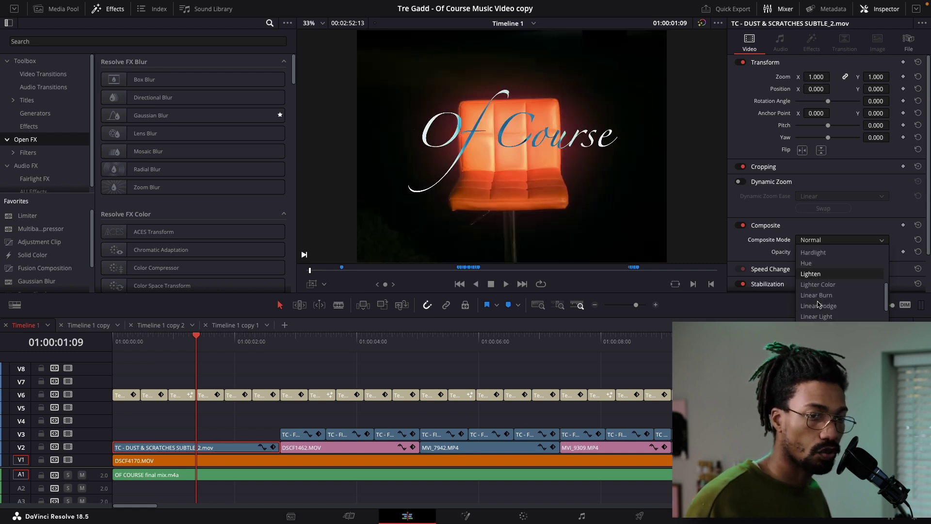
scroll(815, 300, down, 3)
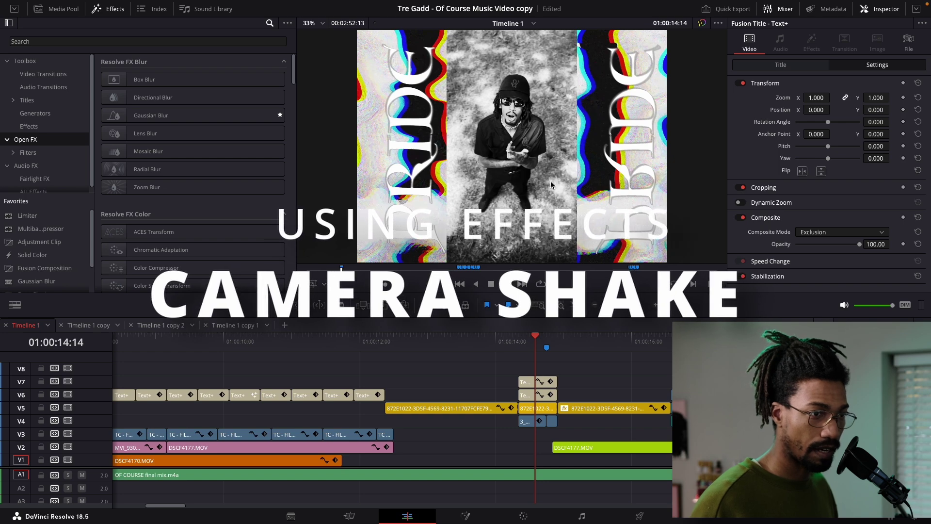
Go to the start of the stacked Text+ clips at 01:00:14:08 and show the Video 7 title's Camera Shake settings
key(Up)
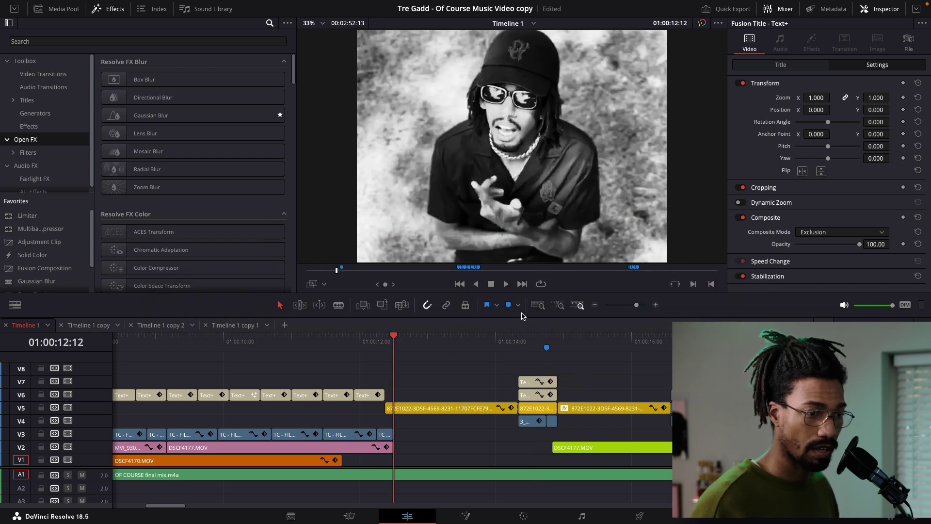
click(535, 351)
key(Up)
scroll(544, 384, up, 3)
scroll(541, 388, up, 4)
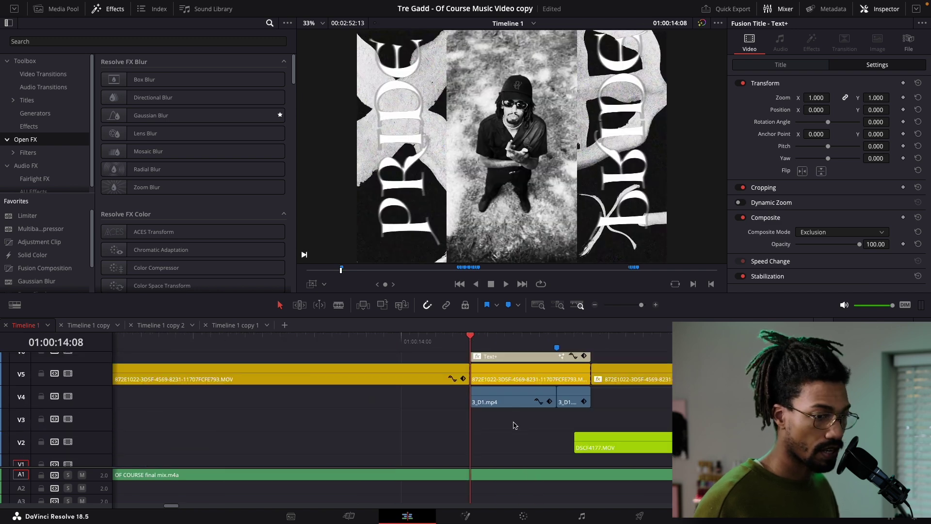
scroll(513, 424, up, 2)
shift+scroll(515, 424, up, 2)
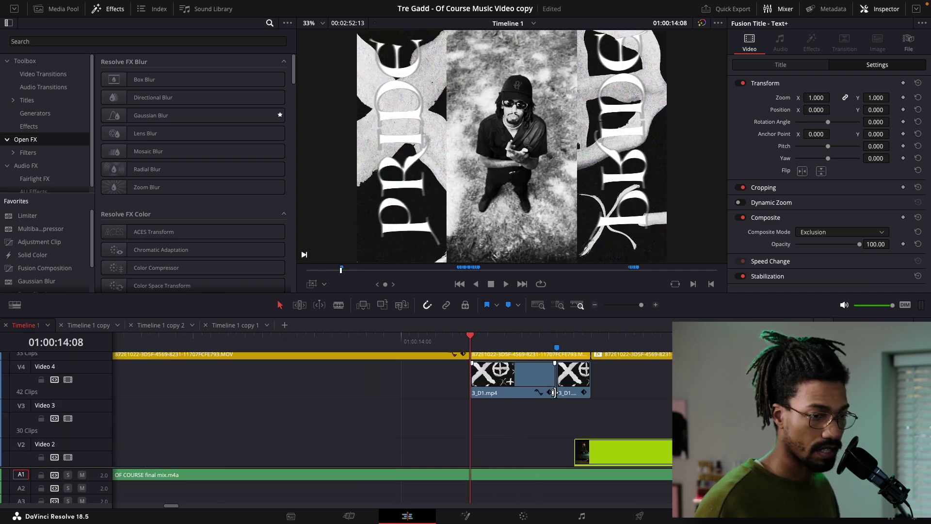
scroll(513, 405, up, 3)
scroll(514, 402, up, 1)
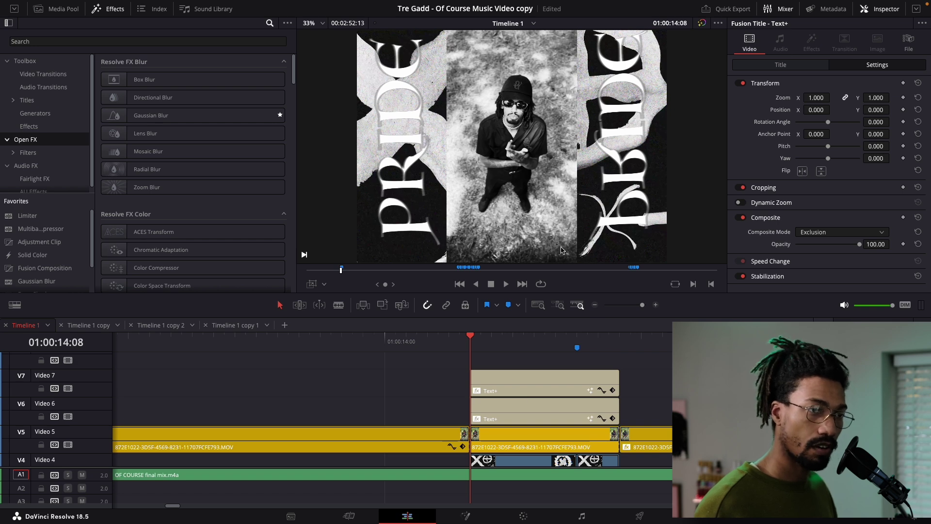
click(499, 384)
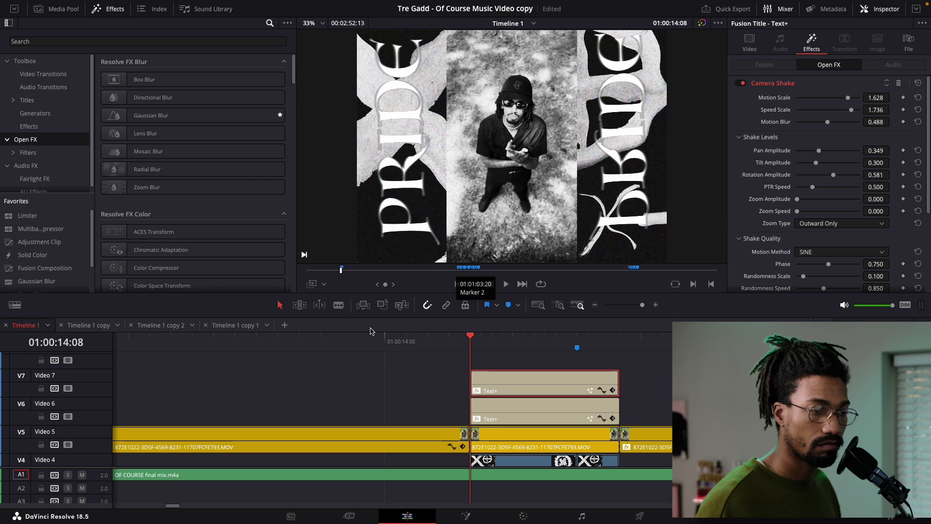
Play back the edit from shortly before the stacked Text+ clips to review the camera shake
click(350, 342)
key(space)
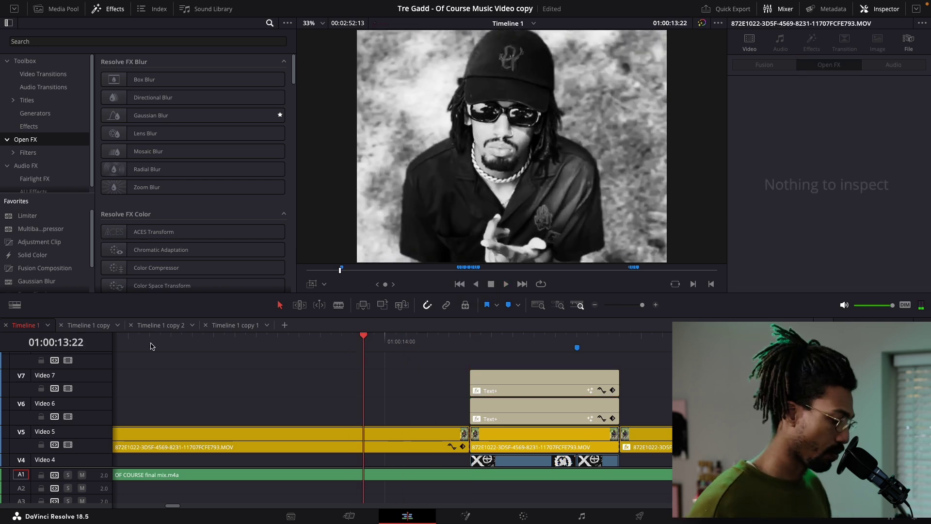
key(space)
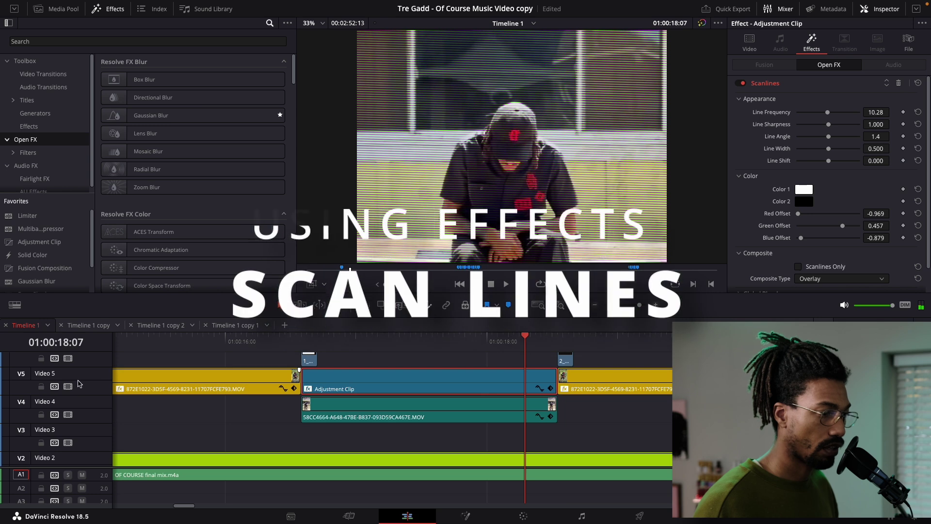
Turn Video 5 off and back on to compare the picture without and with the Scanlines adjustment clip
click(69, 386)
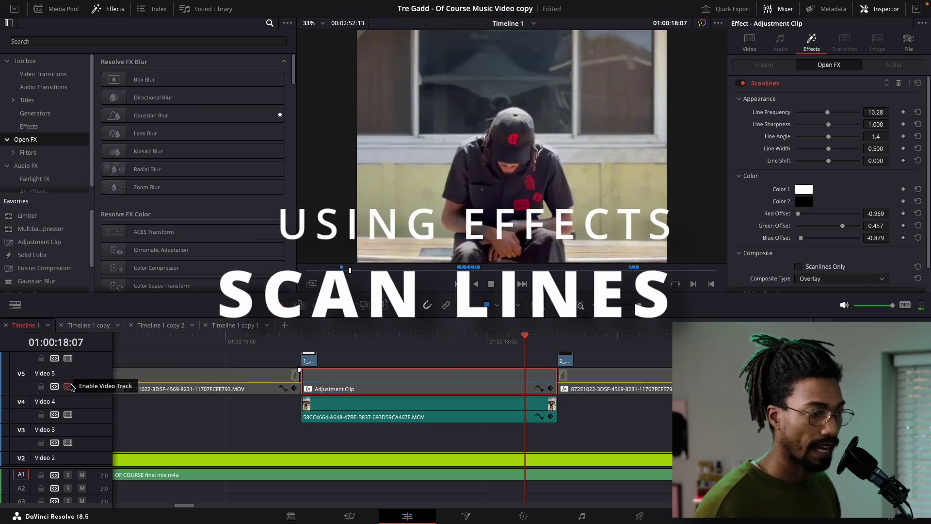
click(74, 388)
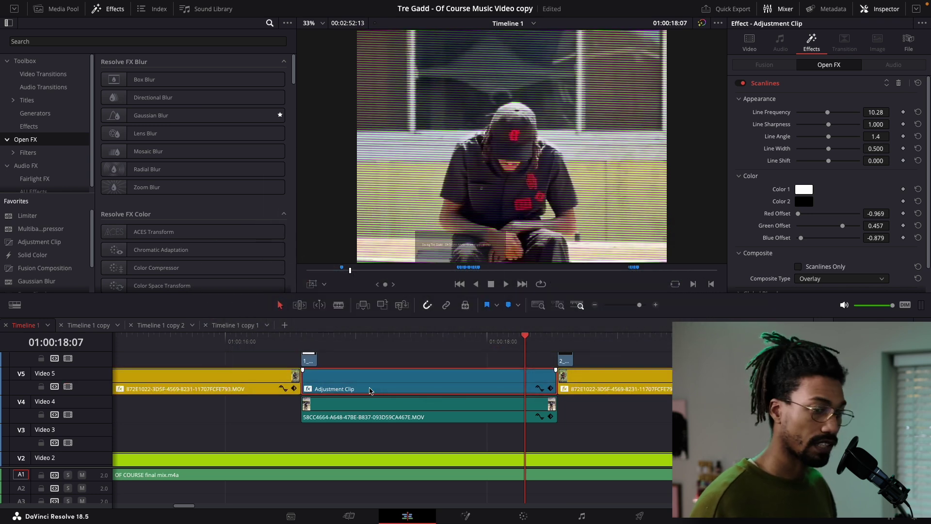
click(381, 362)
Select the adjustment clip on Video 5 and search the effects library for "sca"
click(399, 391)
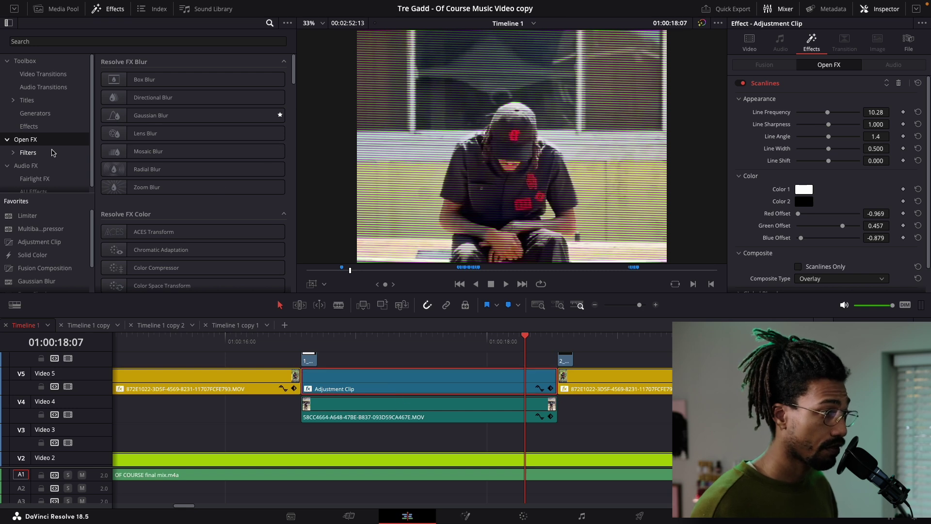
click(57, 41)
text(sca)
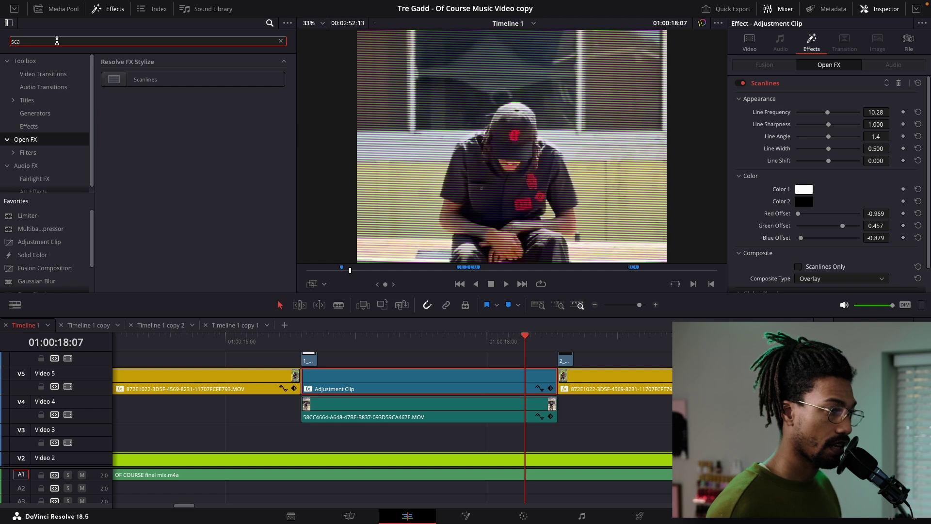
text(n)
Complete the effects search as "scan" and set the adjustment clip's Scanlines Line Frequency to 12.34 and Line Sharpness to 1.519
click(404, 386)
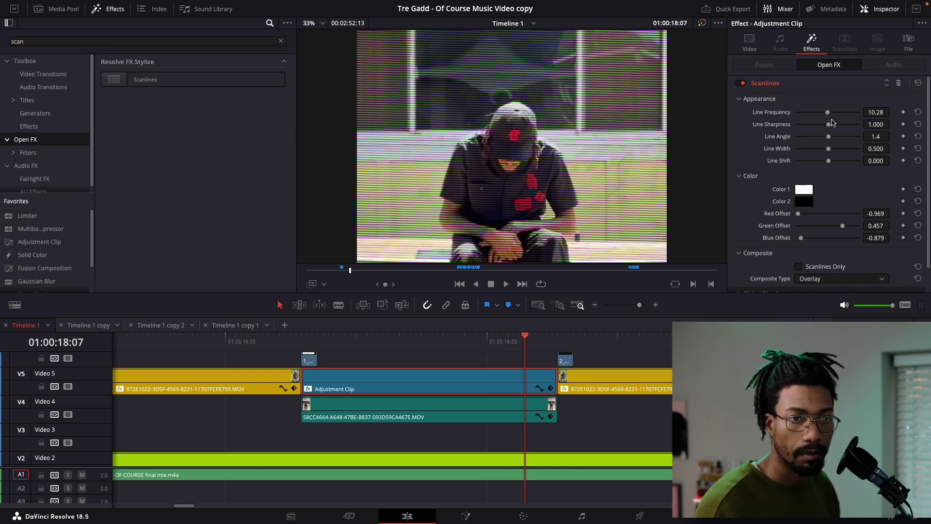
mouse_move(829, 125)
mouse_down()
mouse_move(815, 126)
mouse_move(844, 125)
mouse_move(834, 113)
mouse_up()
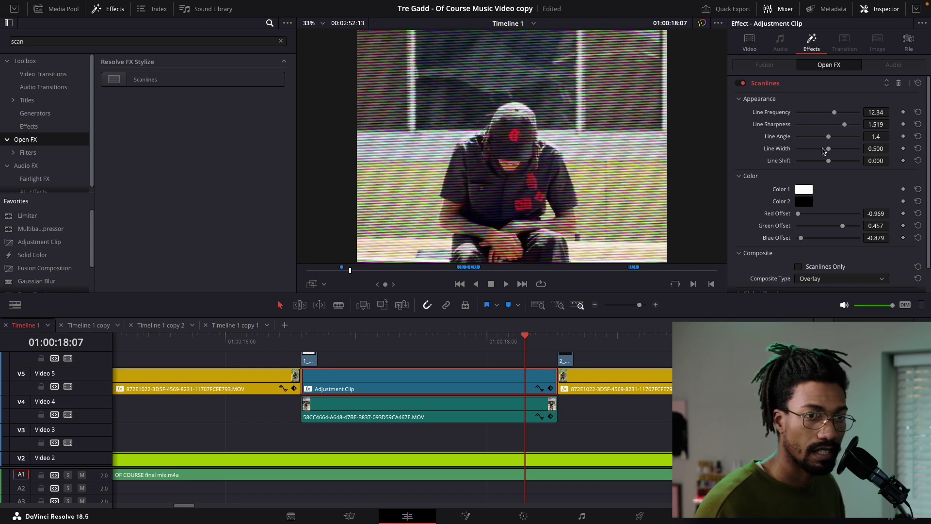
drag(823, 151, 850, 161)
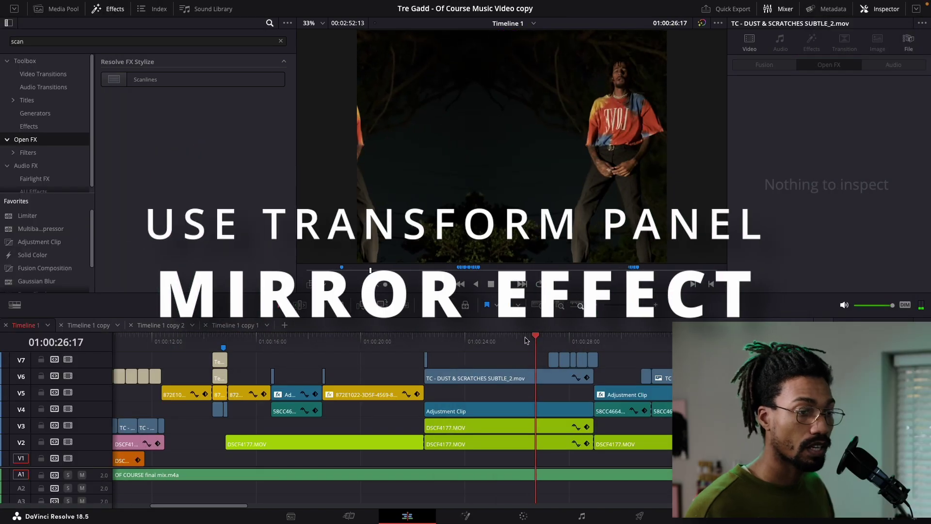
Go to 01:00:25:19 and compare the Transform settings of the stacked DSCF4177.MOV clips on Video 3 and Video 2
click(512, 340)
click(498, 430)
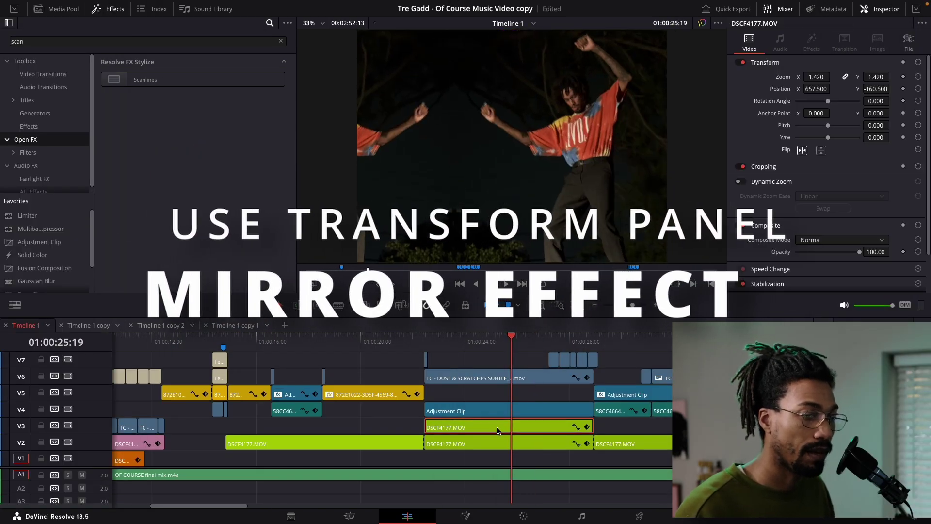
click(447, 443)
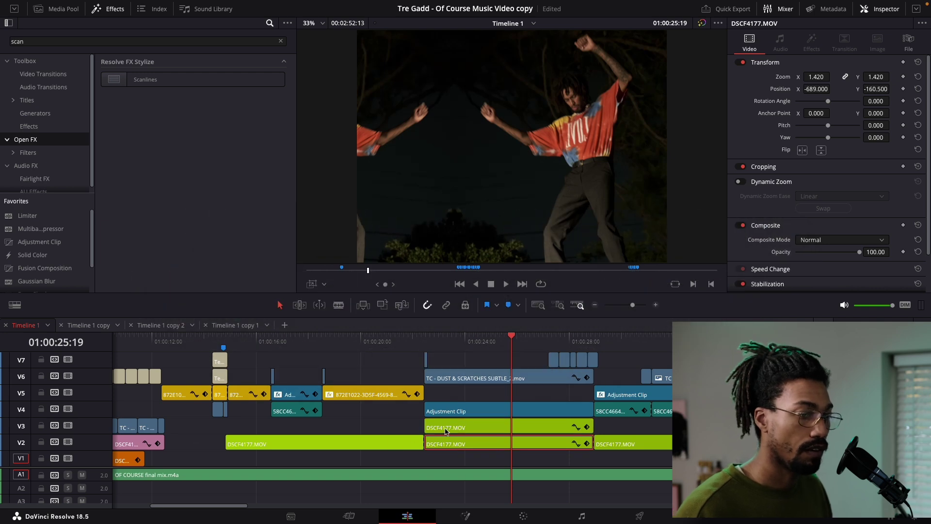
click(446, 430)
Turn Video 3 and Video 2 off and back on one at a time to view each half of the mirrored picture
click(68, 426)
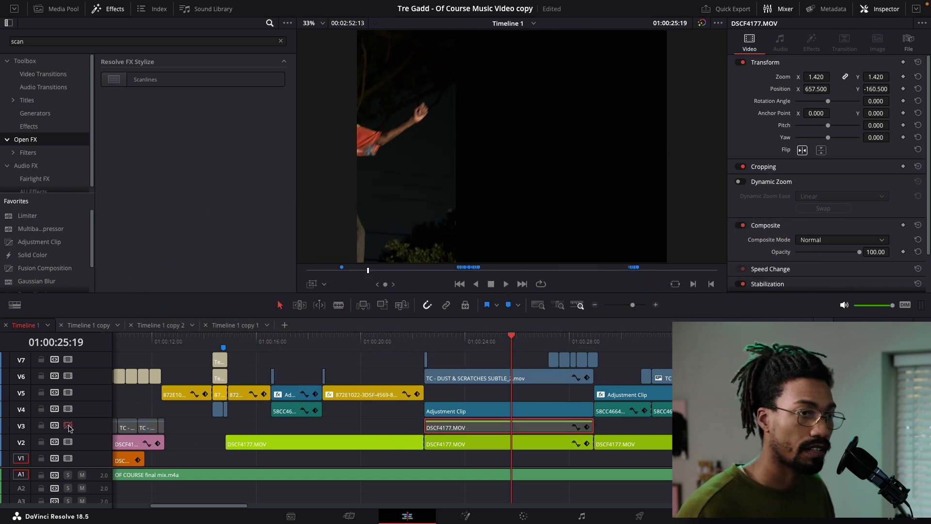
click(68, 425)
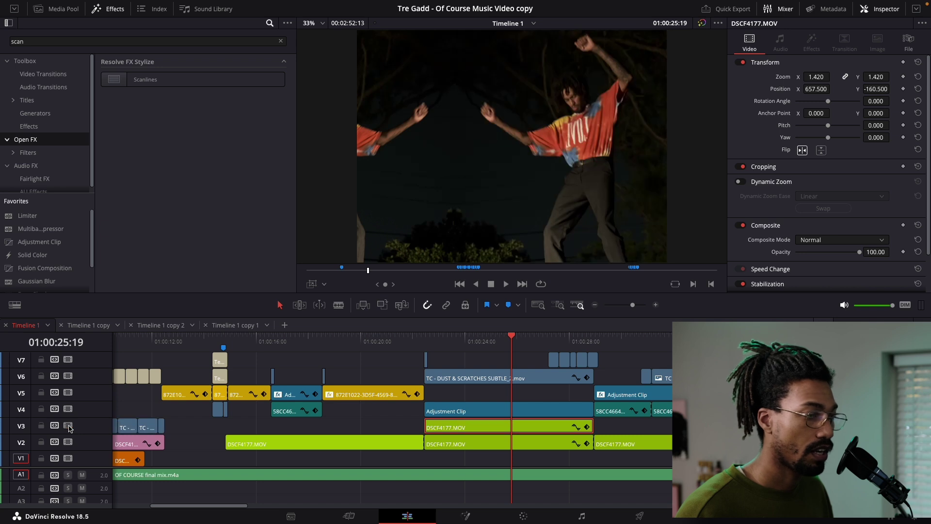
click(68, 442)
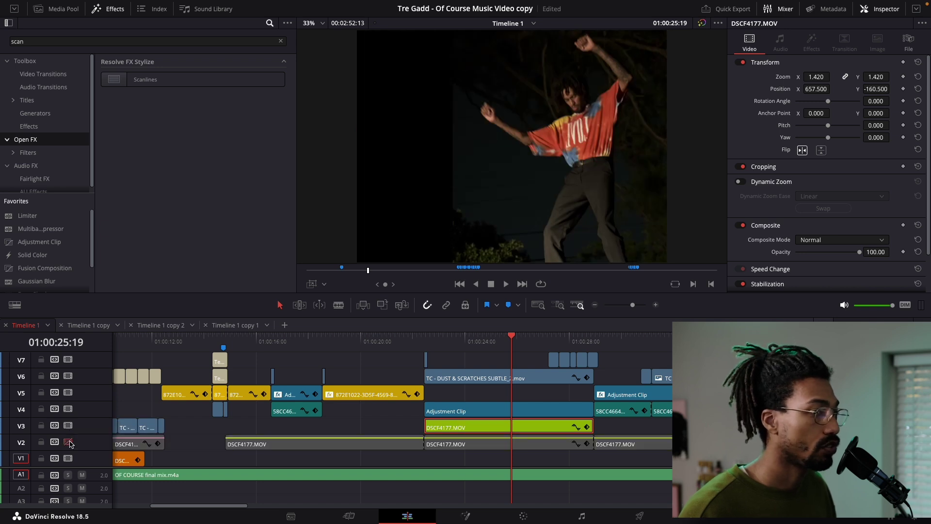
click(69, 442)
Turn the Video 3 clip's horizontal flip off and back on to compare the mirror effect, and play the mirrored shot
click(467, 462)
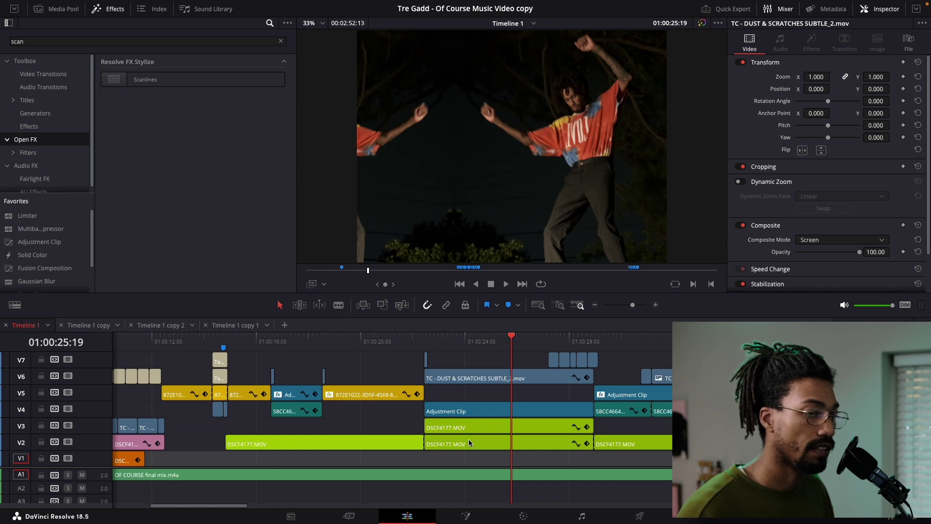
click(463, 426)
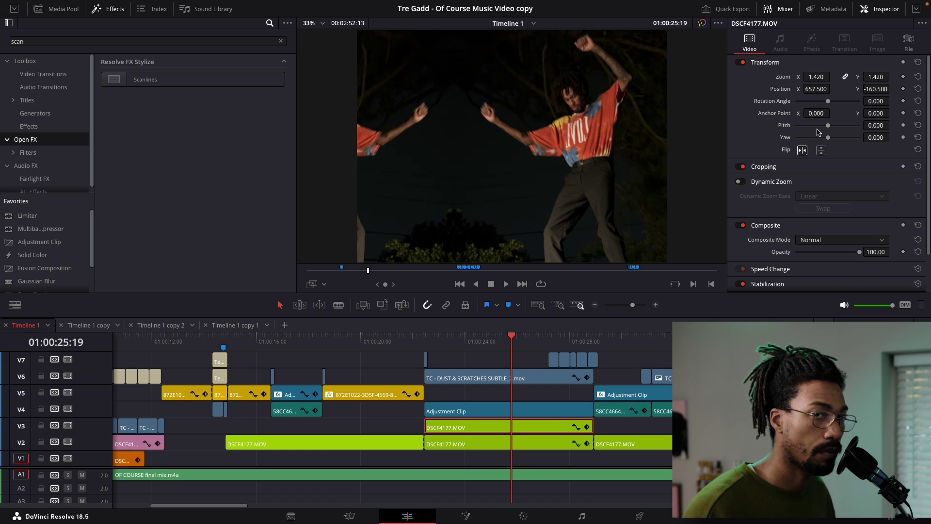
click(803, 151)
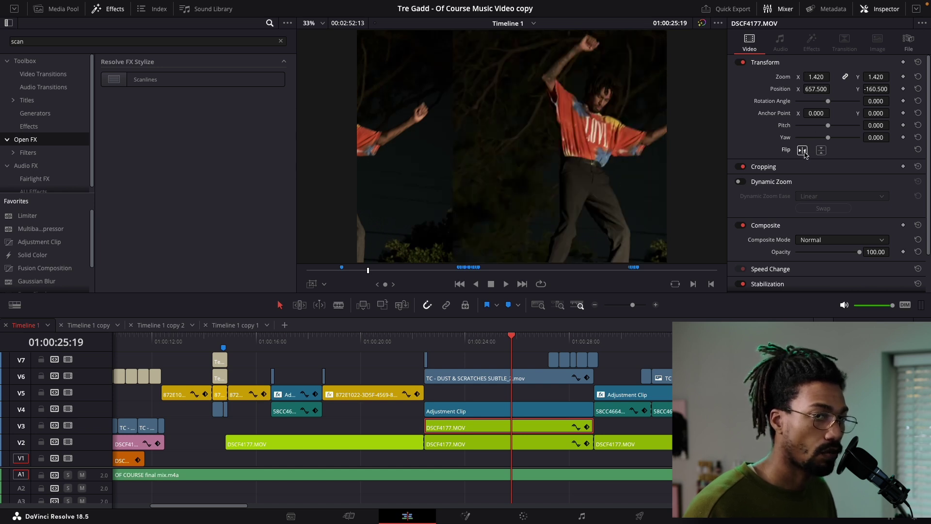
click(803, 151)
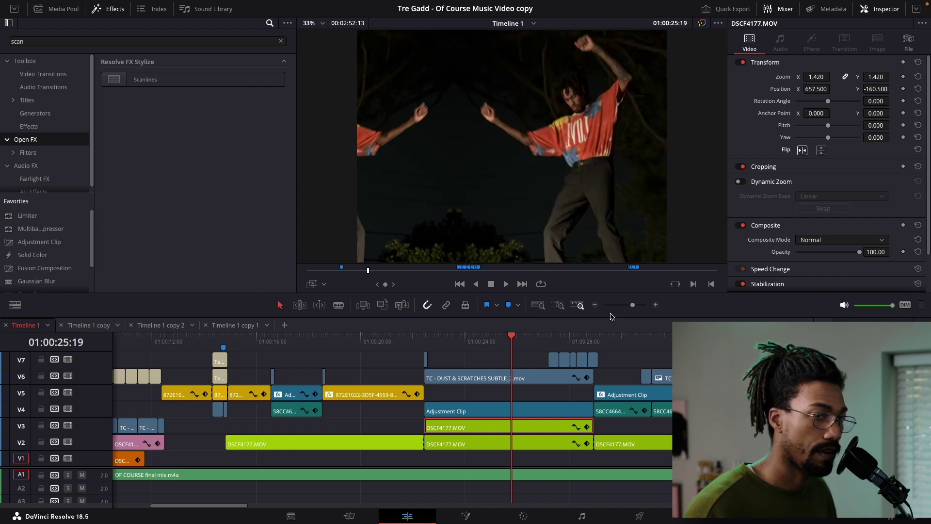
key(space)
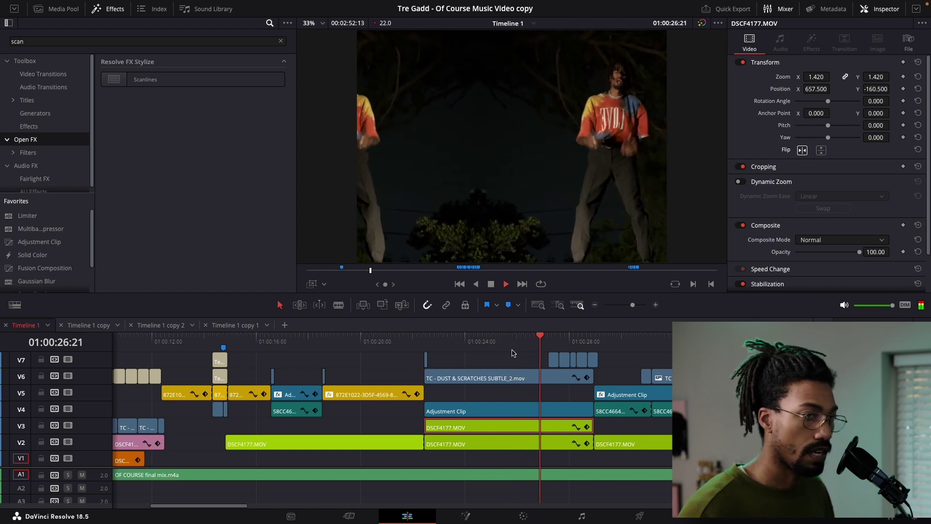
key(space)
Select the adjustment clip on Video 4 and scrub from 01:00:22:23 to 01:00:25:09 to review its Linear Dynamic Zoom
click(460, 403)
click(439, 344)
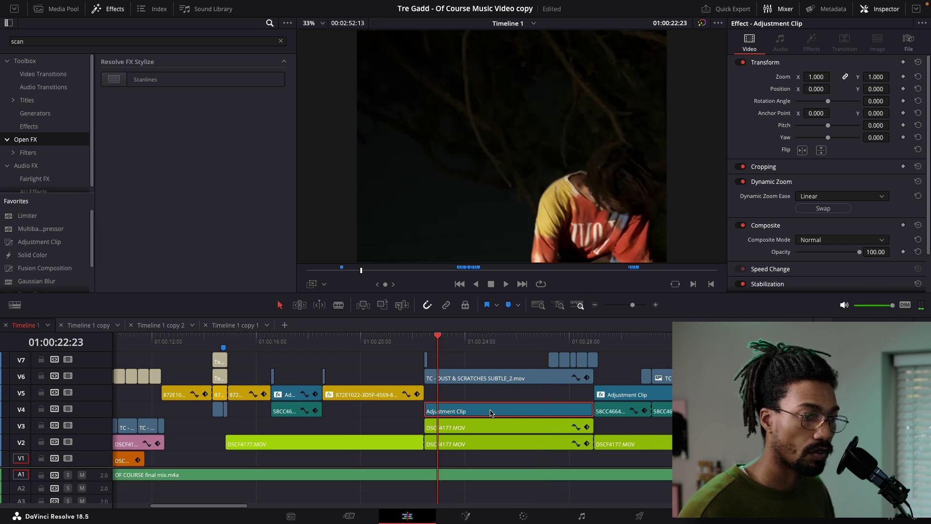
drag(450, 345, 501, 346)
key(ctrl+s)
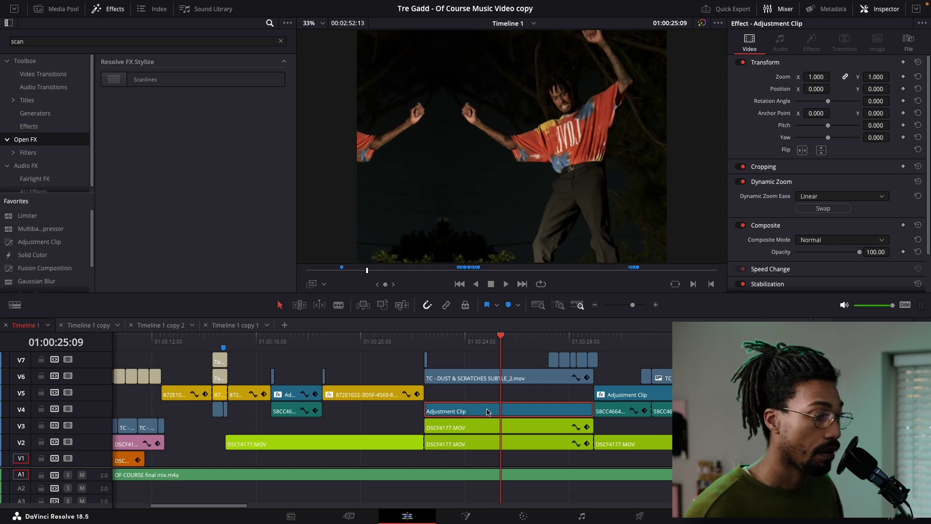
Turn off Video 4 to play the mirrored shot without its adjustment clip, and turn off Video 2 to isolate the flipped clip
click(68, 409)
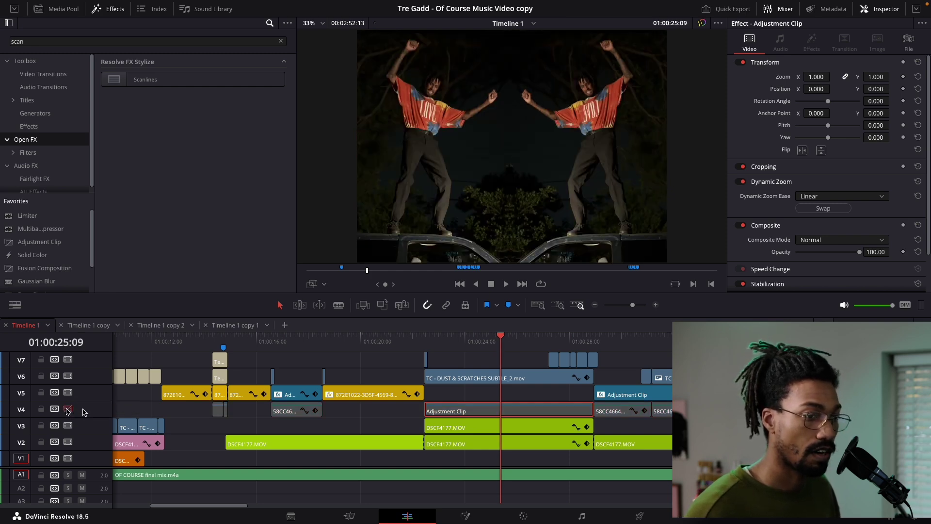
click(440, 339)
key(space)
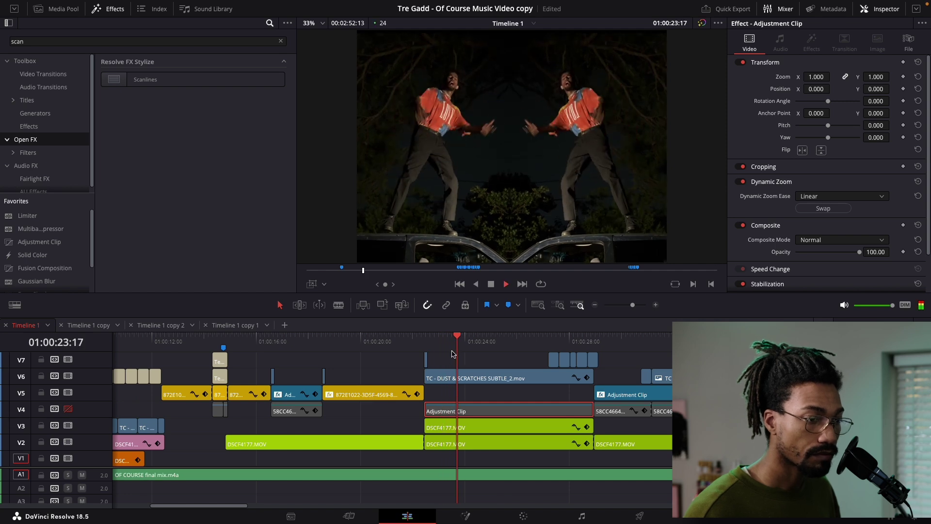
key(space)
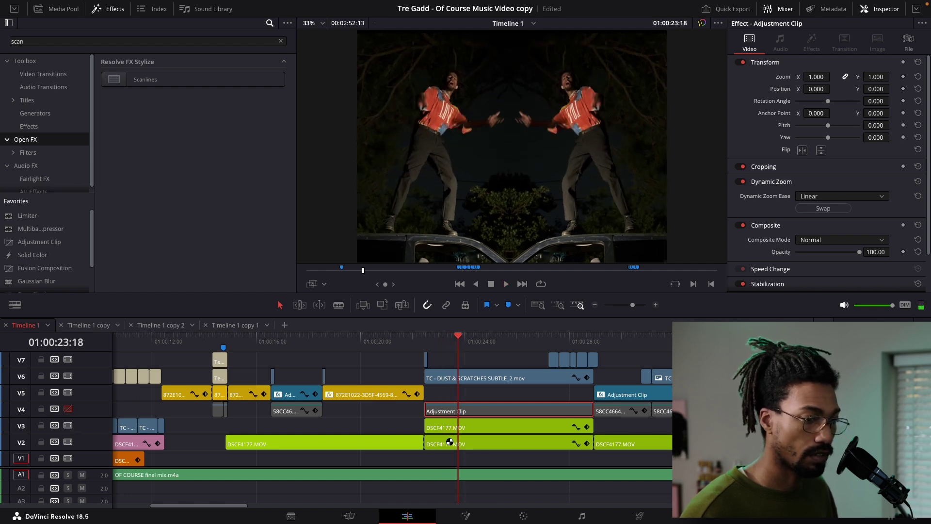
click(445, 428)
click(68, 442)
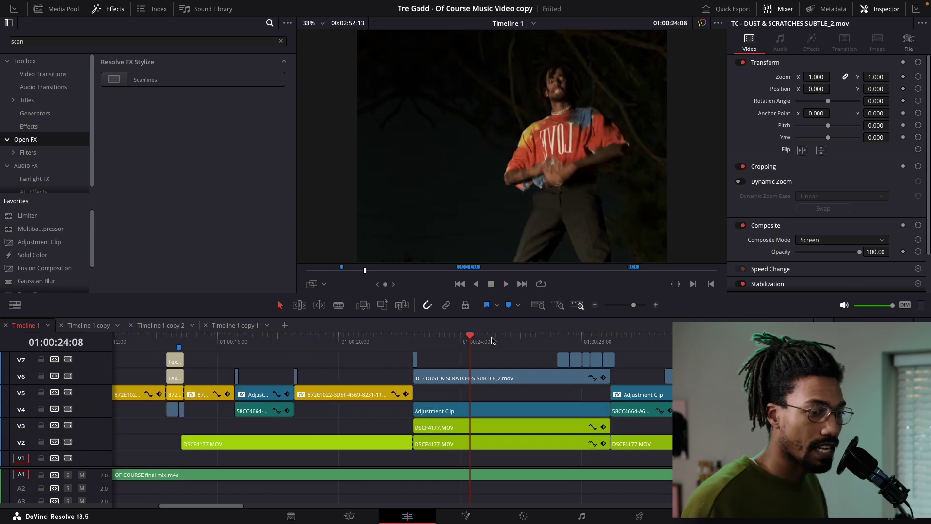
Play back the mirrored shot with its Video 7 overlays through to the Scanlines shot at 01:00:29:15
drag(492, 340, 521, 340)
key(space)
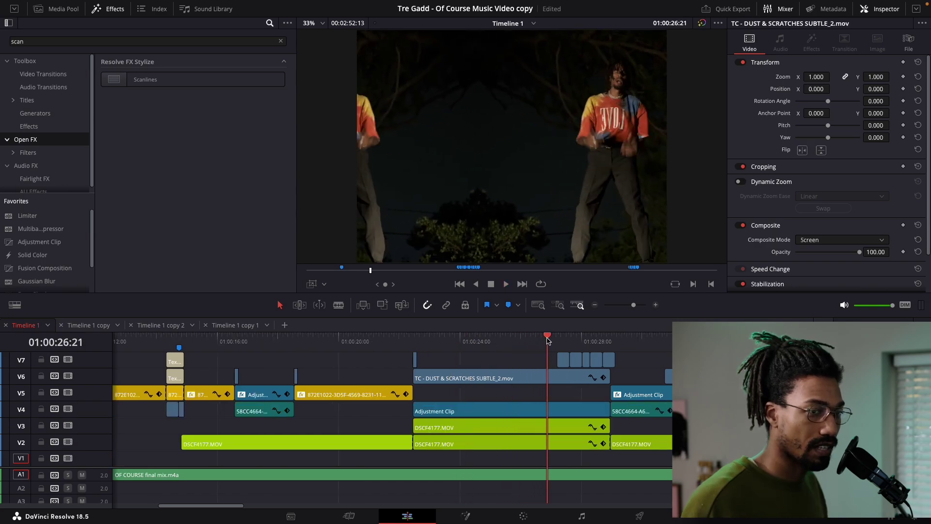
scroll(506, 374, down, 2)
scroll(504, 374, up, 5)
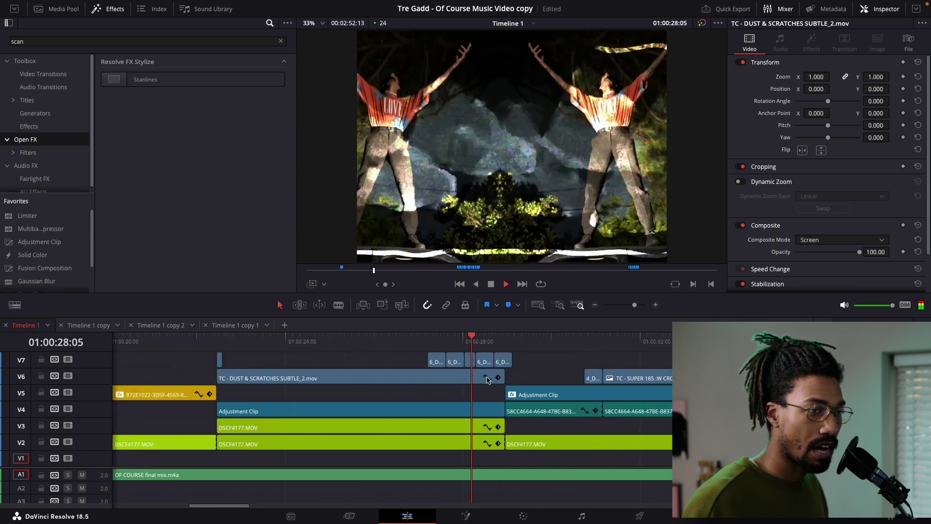
click(416, 339)
click(321, 340)
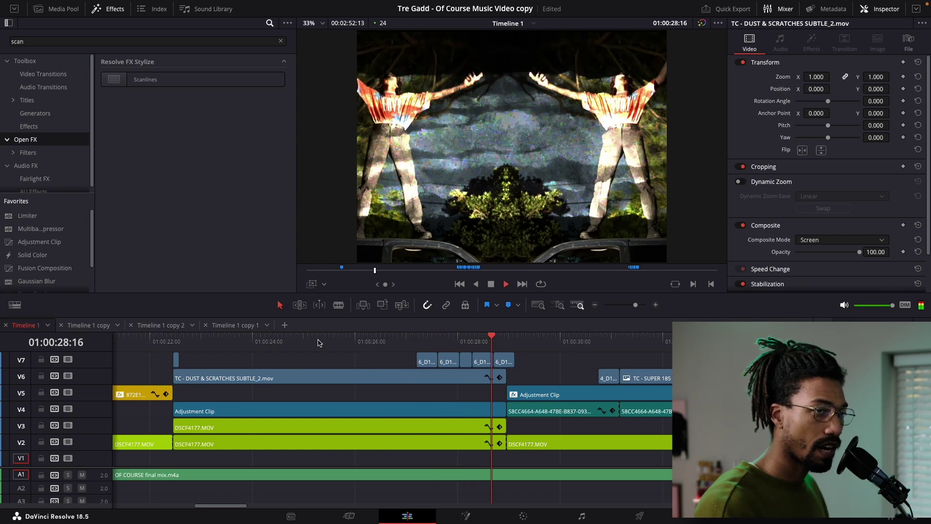
key(space)
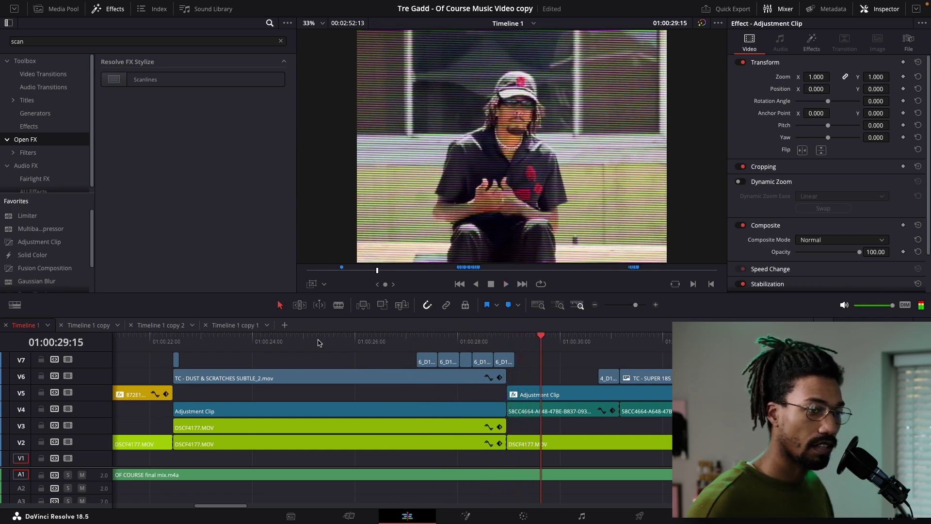
Step frame by frame to 01:00:29:04 and play back the Scanlines section up to 01:00:32:22
click(506, 344)
key(Right)
key(Right)
key(Right)
key(Right)
key(Right)
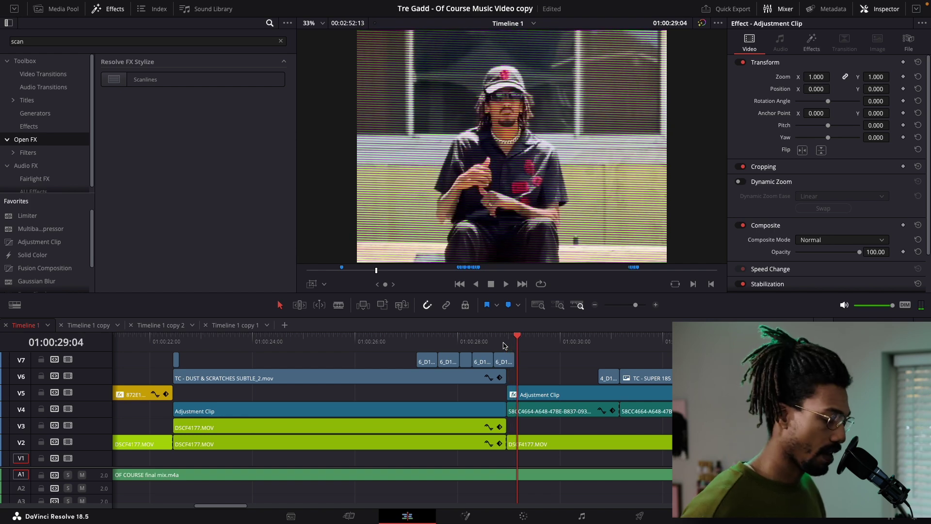
key(space)
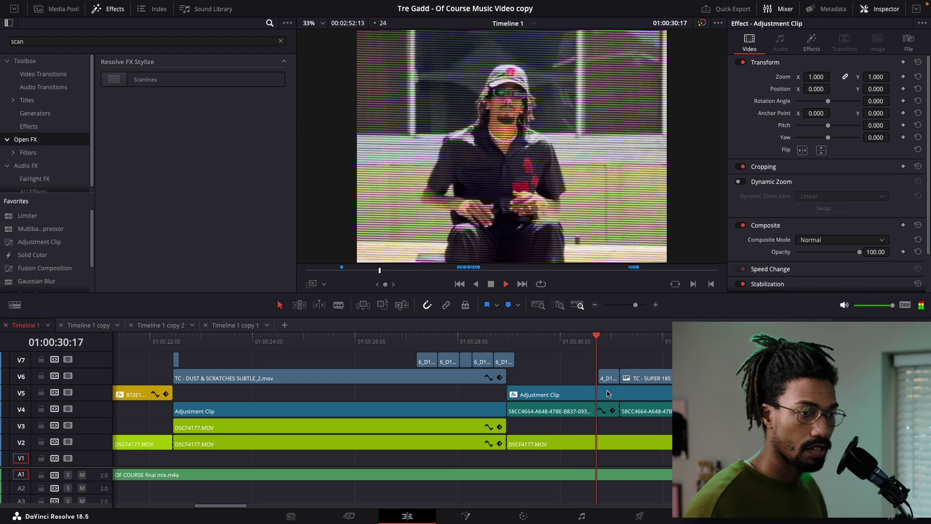
key(super+minus)
key(super+minus)
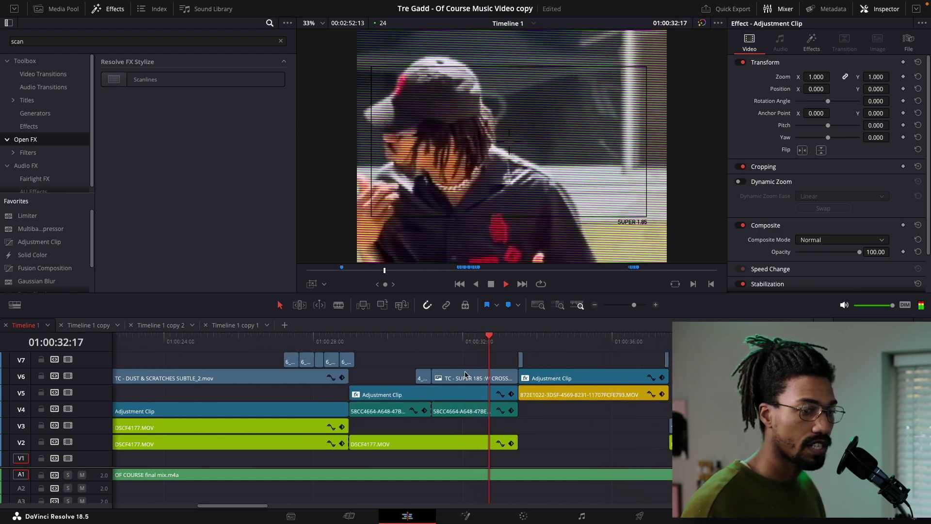
key(space)
Show the settings of the TC - SUPER 185 :W CROSSHAIR - BLACK.png overlay on Video 6 and play on to 01:00:34:12
scroll(460, 374, up, 2)
click(426, 382)
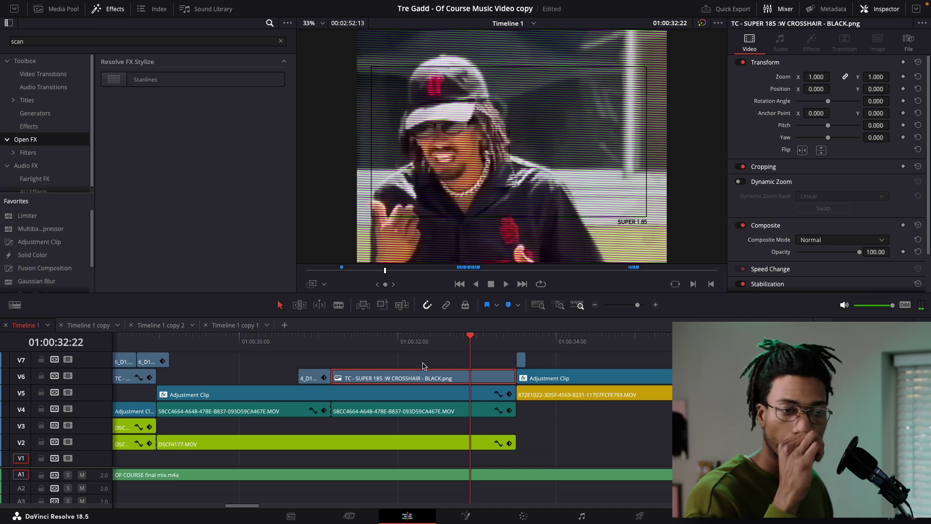
key(space)
scroll(427, 350, down, 2)
key(space)
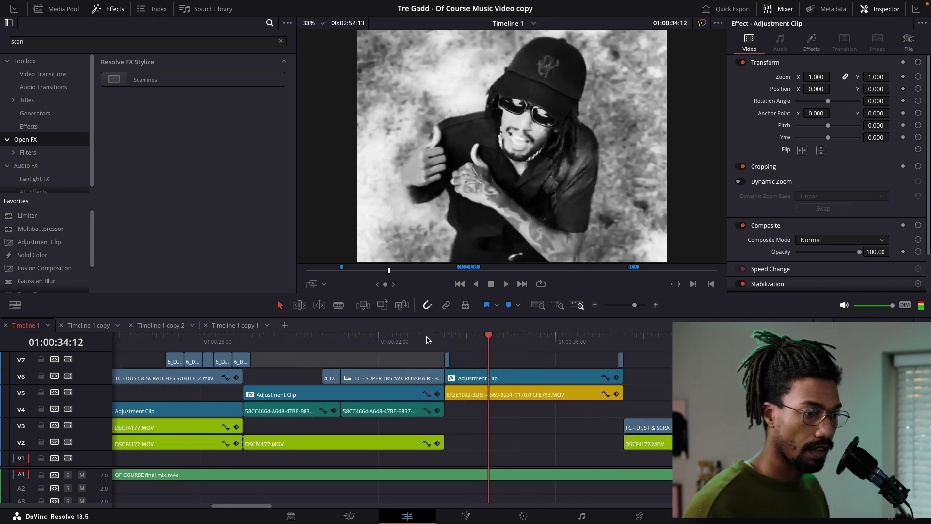
Step frame by frame through the 1_D1.mp4 overlay from 01:00:33:12 to 01:00:33:15 and play back the cut around it
drag(427, 340, 445, 340)
scroll(425, 360, up, 3)
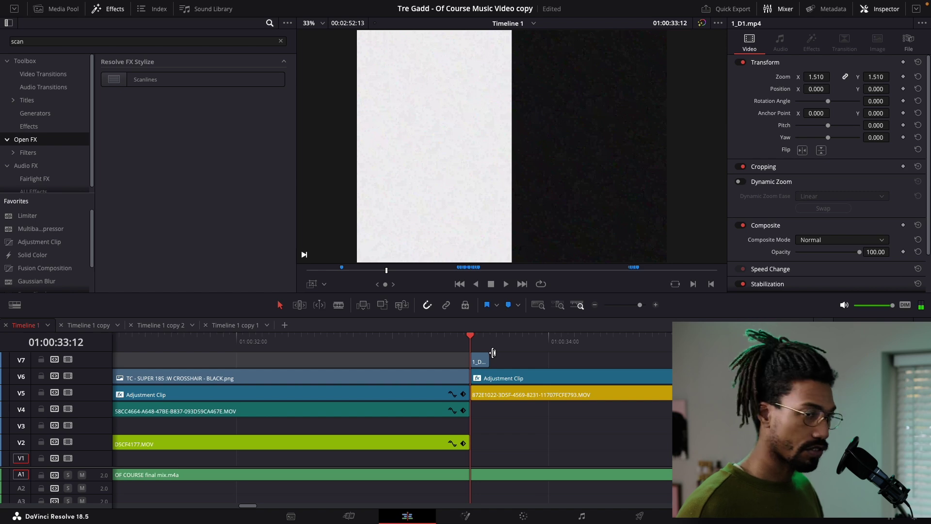
key(Right)
key(Right)
key(Right)
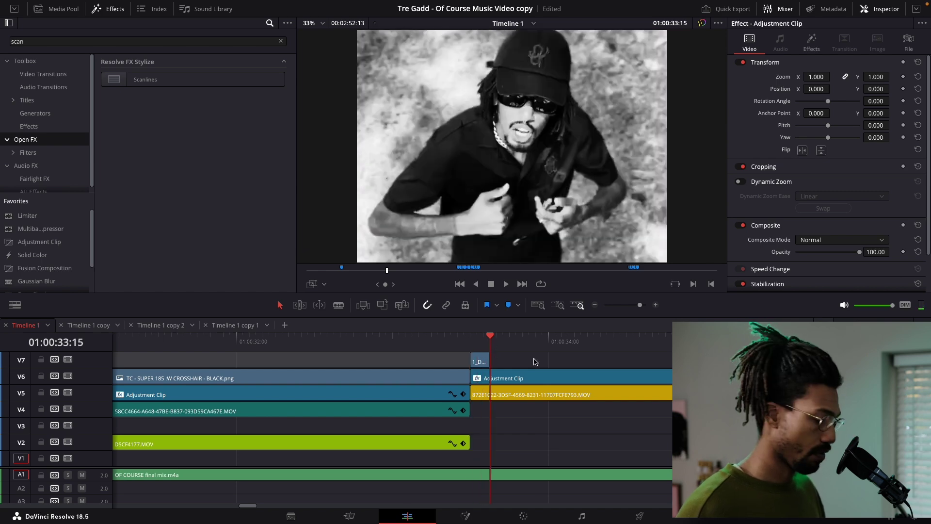
click(534, 359)
drag(483, 341, 446, 344)
key(space)
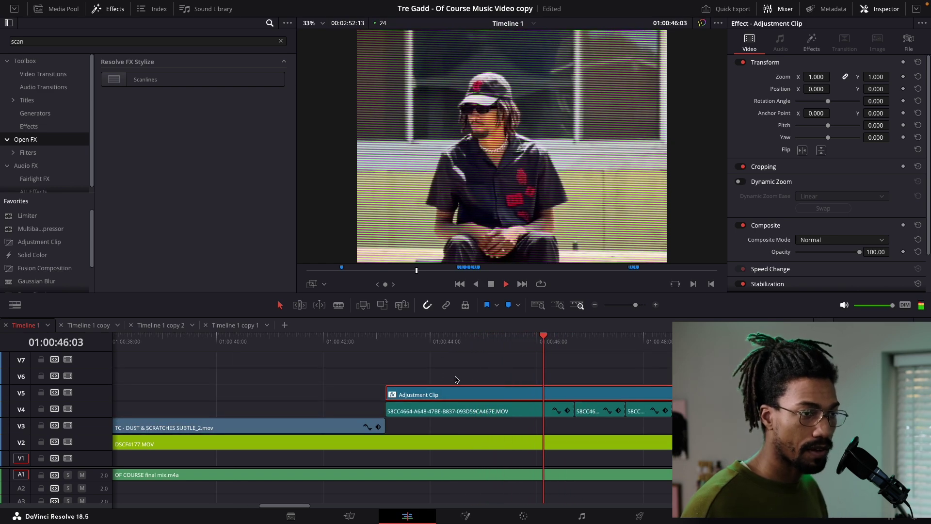
Play the shot from 01:00:43:08, turning Video 5 off and back on to compare it without and with the Scanlines adjustment clip
key(space)
click(395, 345)
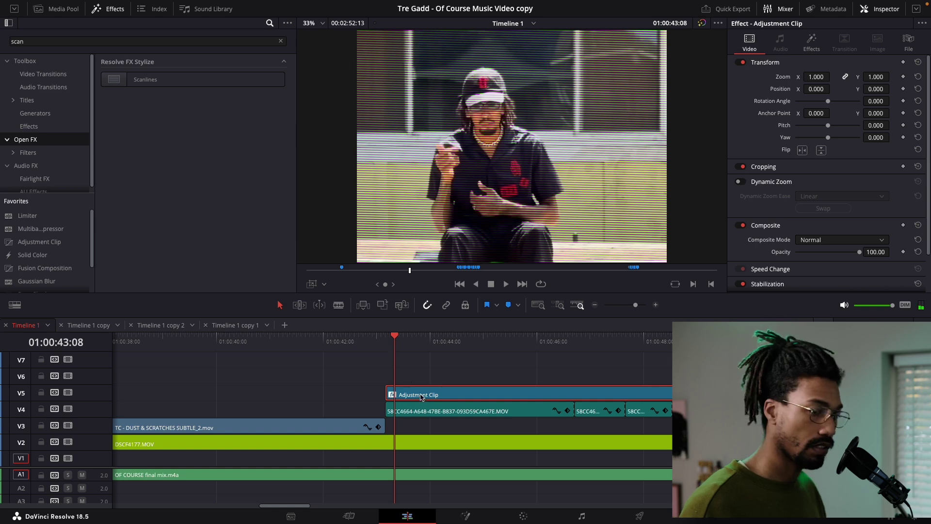
click(68, 393)
key(space)
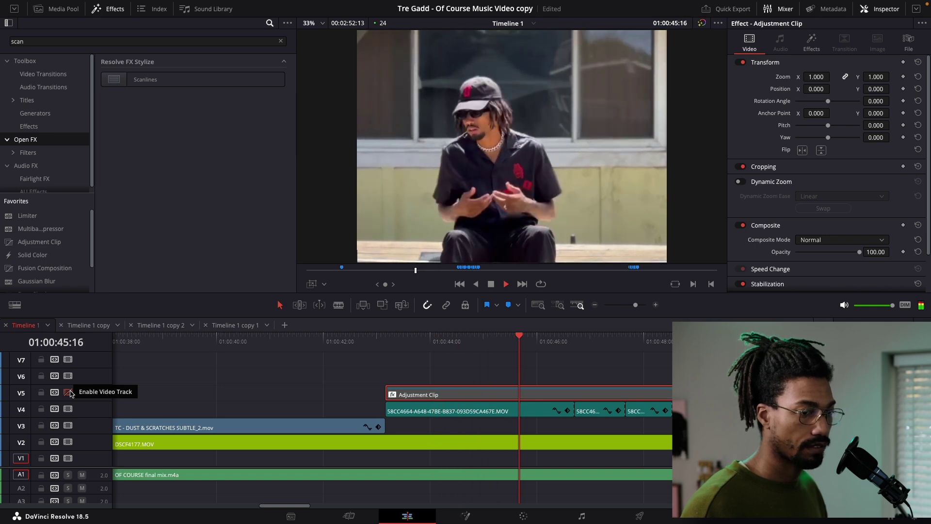
click(68, 393)
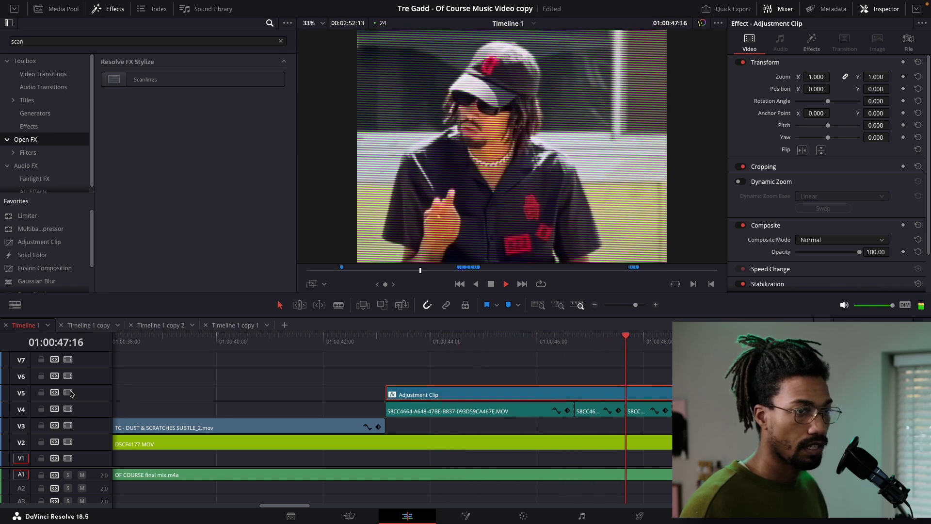
key(space)
click(543, 345)
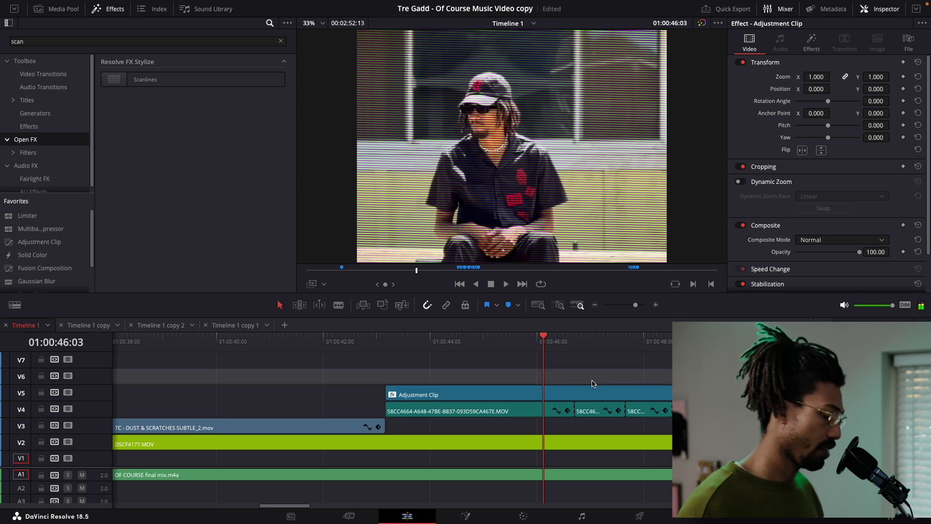
Play the Scanlines section from 01:00:46:03 to 01:00:51:08 and save the project
key(space)
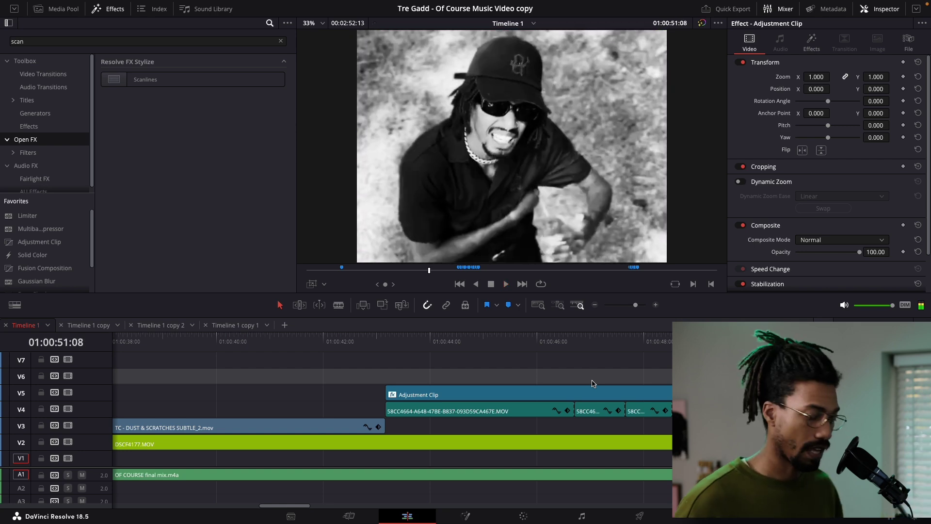
key(ctrl+s)
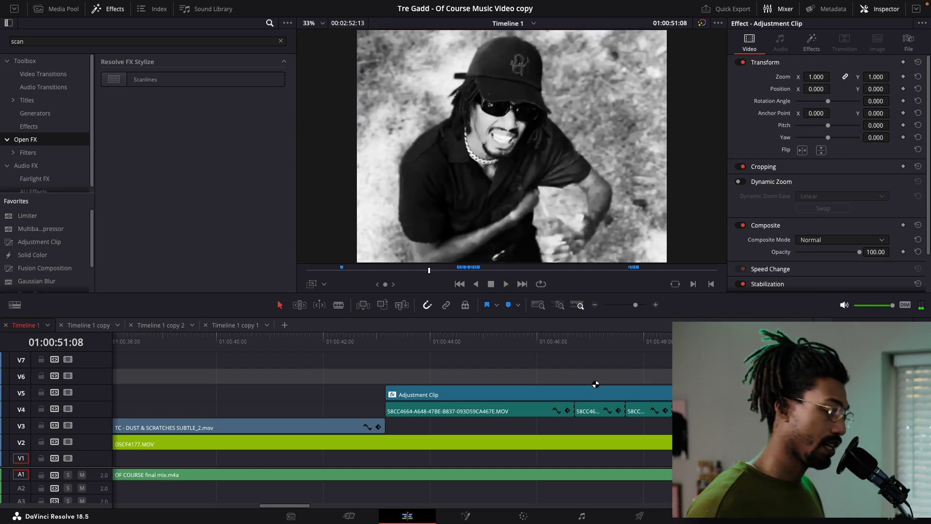
key(space)
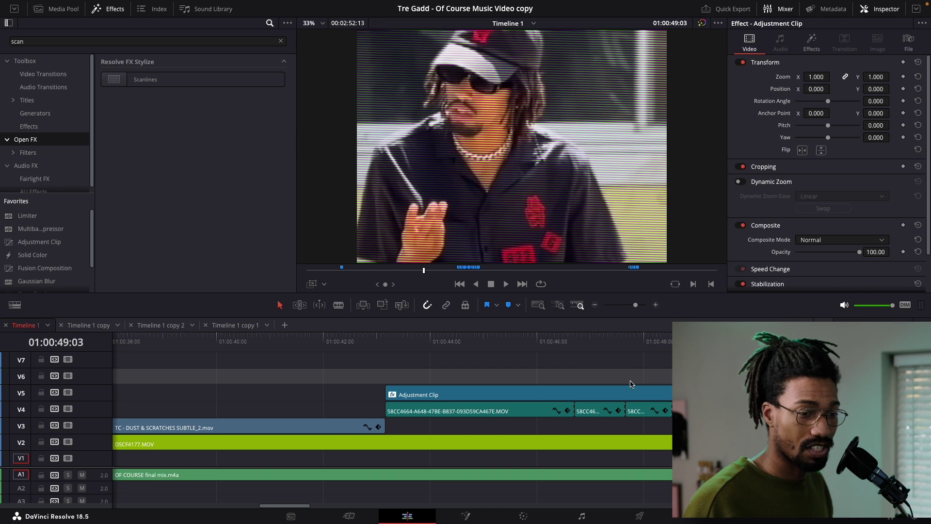
Move through the progressively zoomed segments on Video 4, from 01:00:47:04 past 01:00:48:19 to the cut at 01:00:49:13
click(600, 346)
key(ctrl+equal)
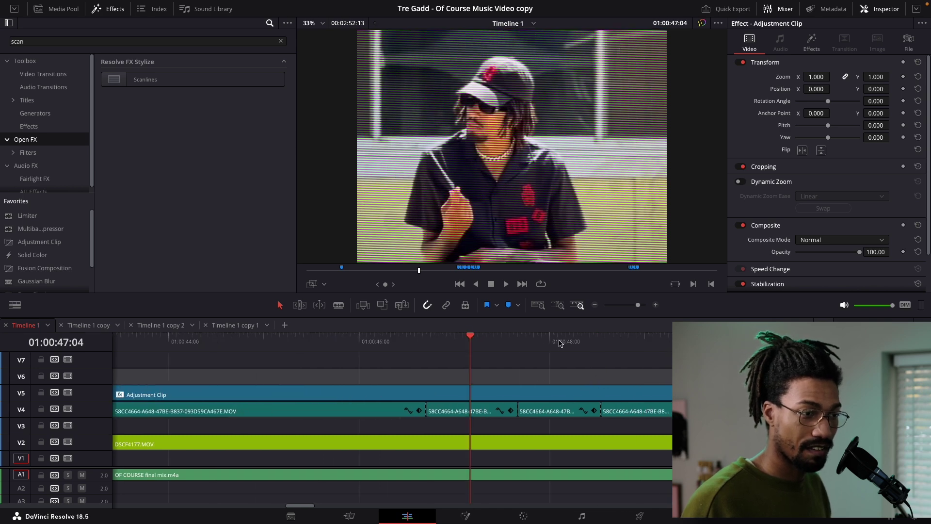
click(559, 343)
click(625, 346)
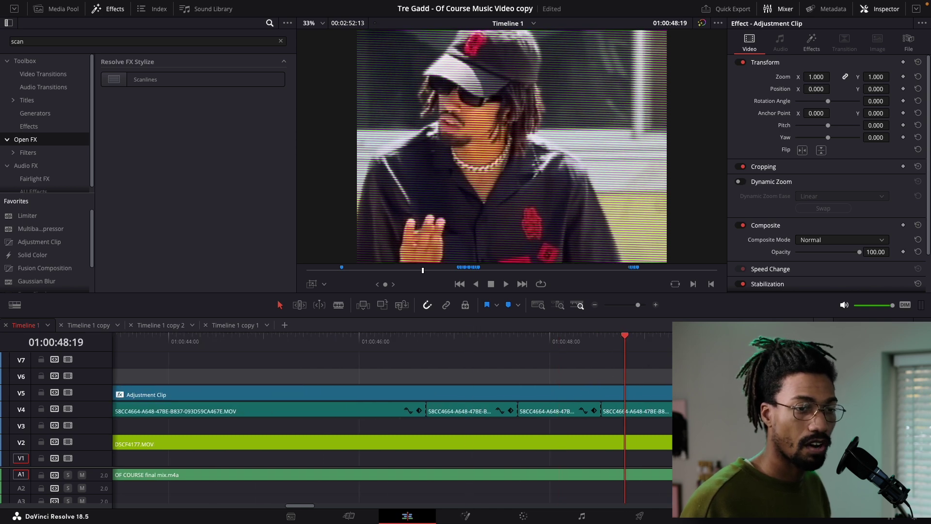
key(Down)
key(ctrl+equal)
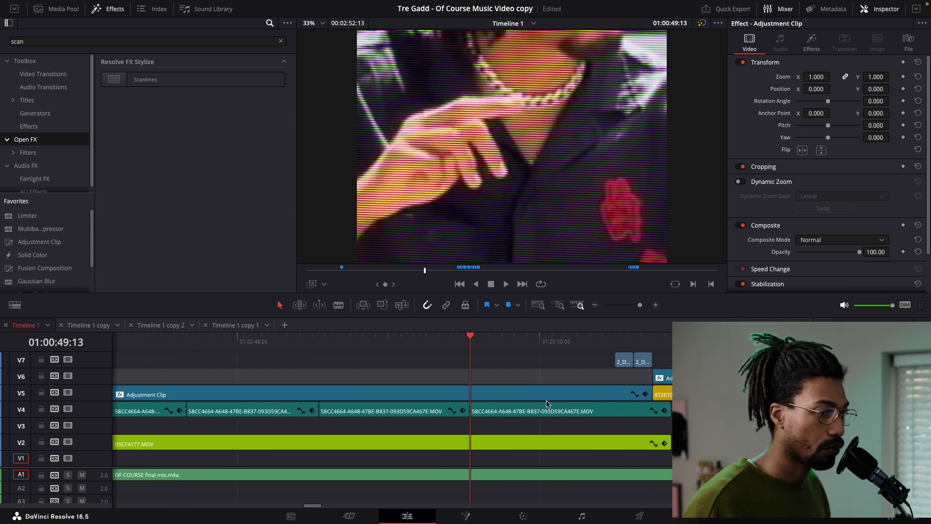
Scrub the last Video 4 segment to 01:00:50:12, return to its start at 01:00:49:13 and show its Transform keyframe settings
key(space)
drag(485, 344, 586, 352)
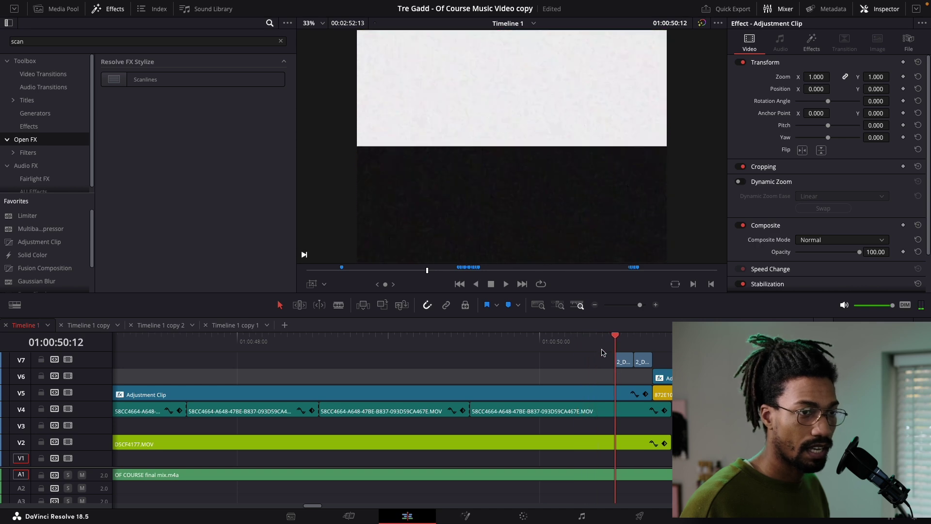
click(472, 336)
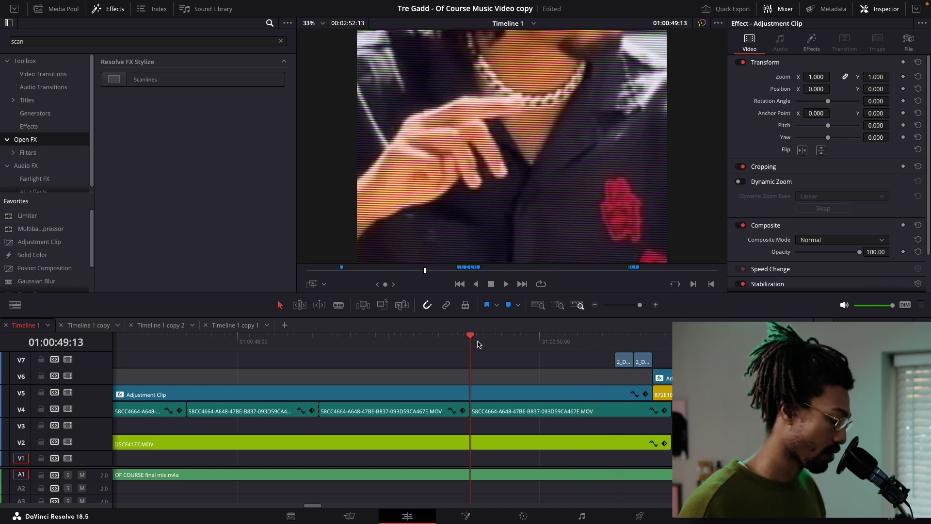
click(544, 413)
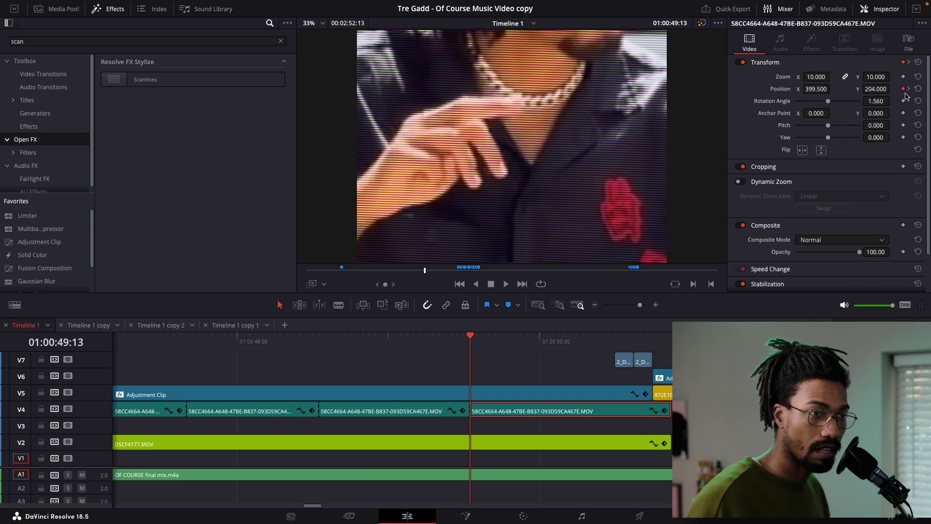
Show the TC - DUST & SCRATCHES SUBTLE_2.mov overlay settings on Video 4 and play its section from about 01:00:54 to 01:00:58:12
key(space)
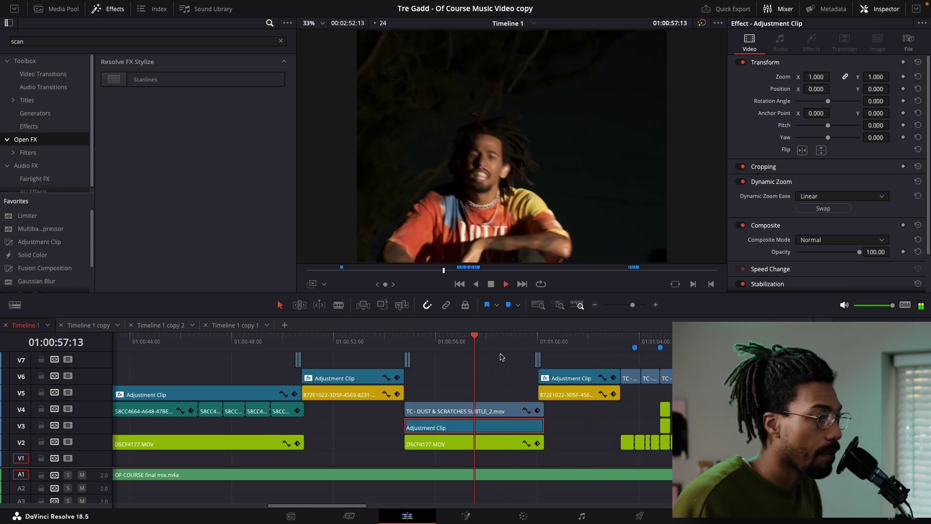
click(497, 370)
key(space)
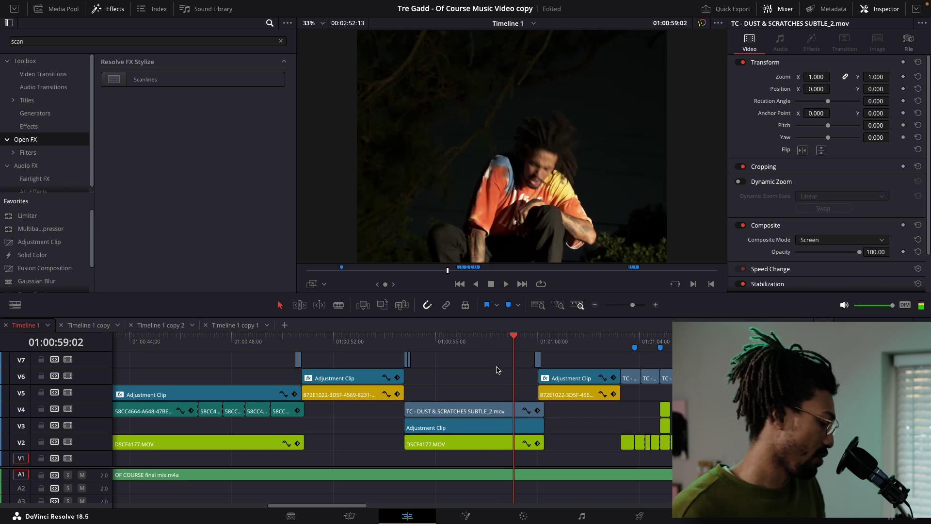
click(474, 350)
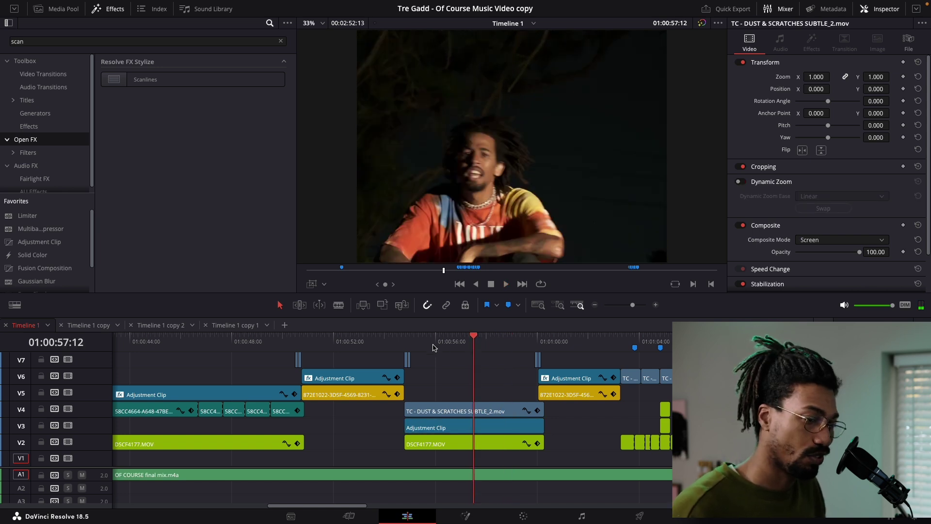
click(408, 341)
key(space)
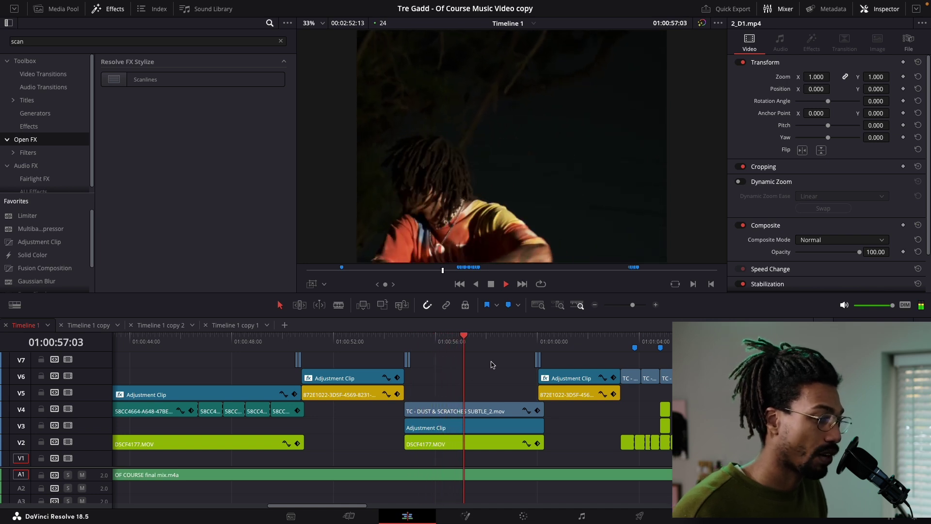
key(super+minus)
key(space)
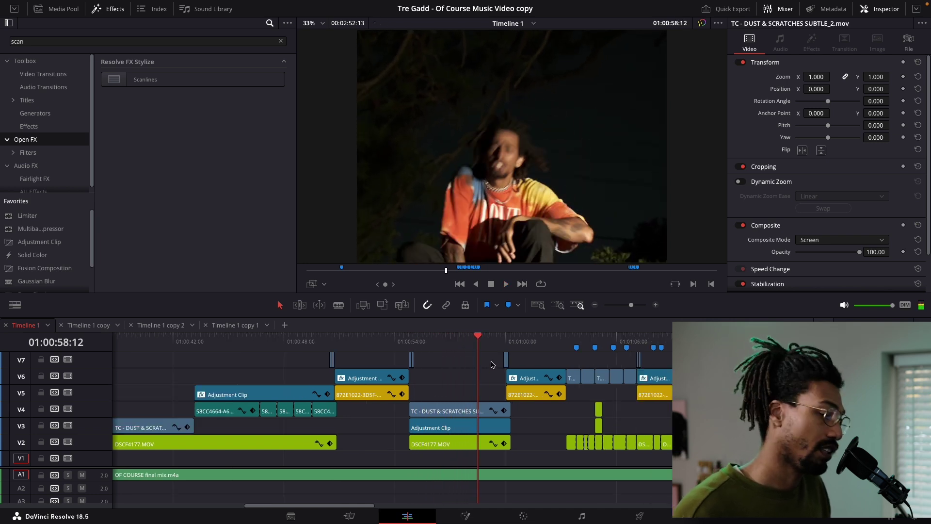
Play on to 01:00:59:09 and replay the dust and scratches shot from about 01:00:55
scroll(495, 381, up, 3)
key(space)
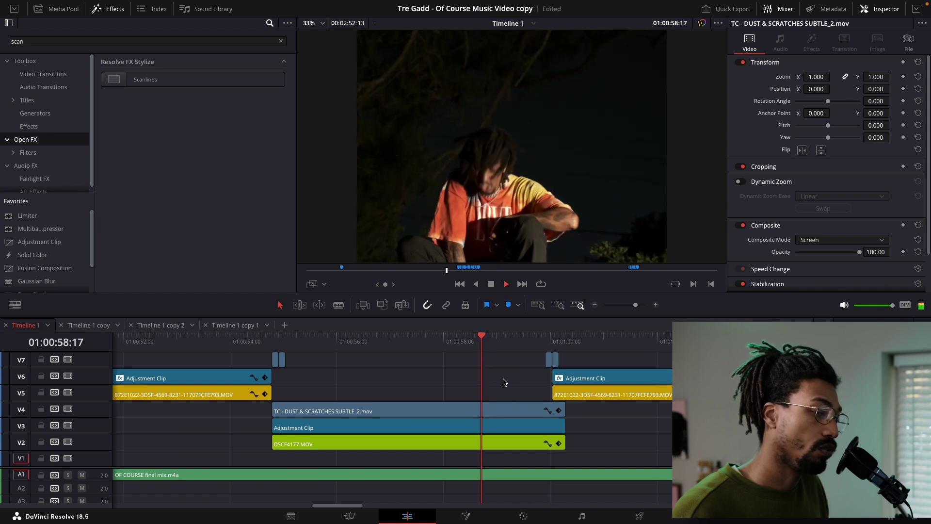
key(space)
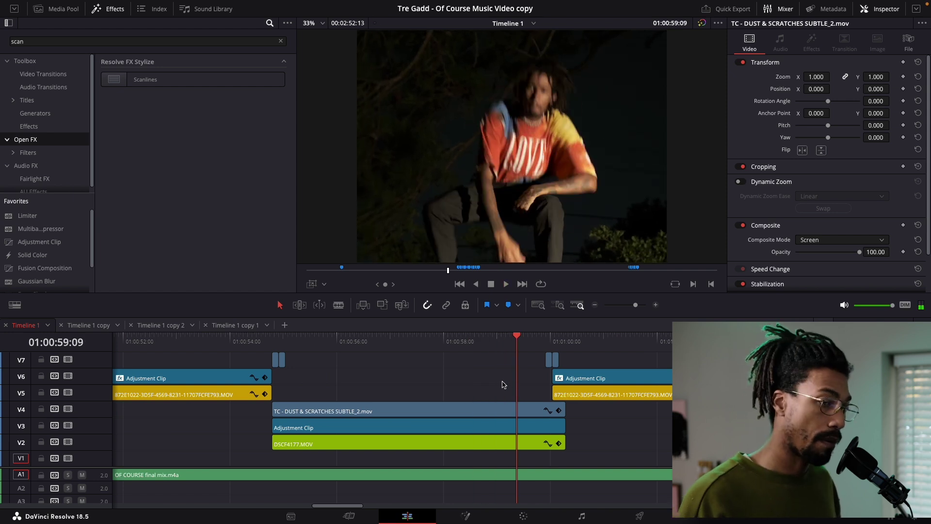
key(space)
click(295, 339)
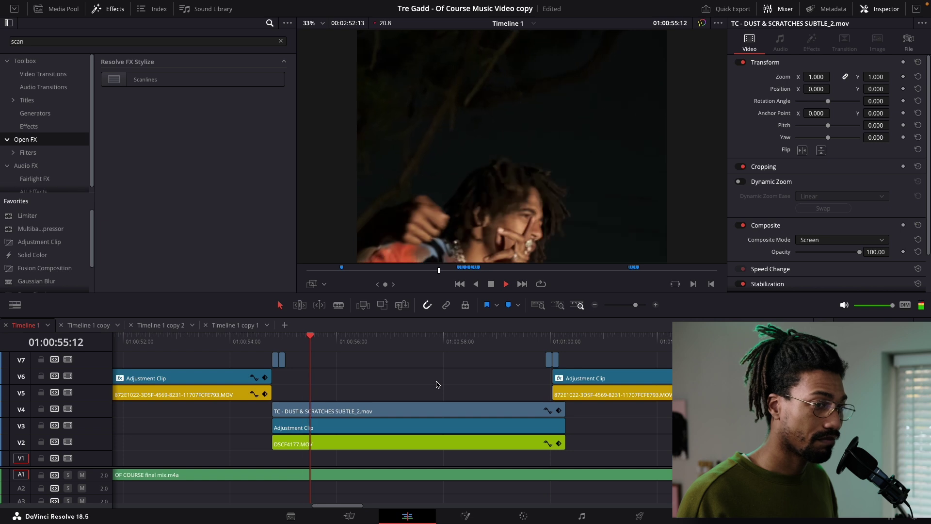
key(space)
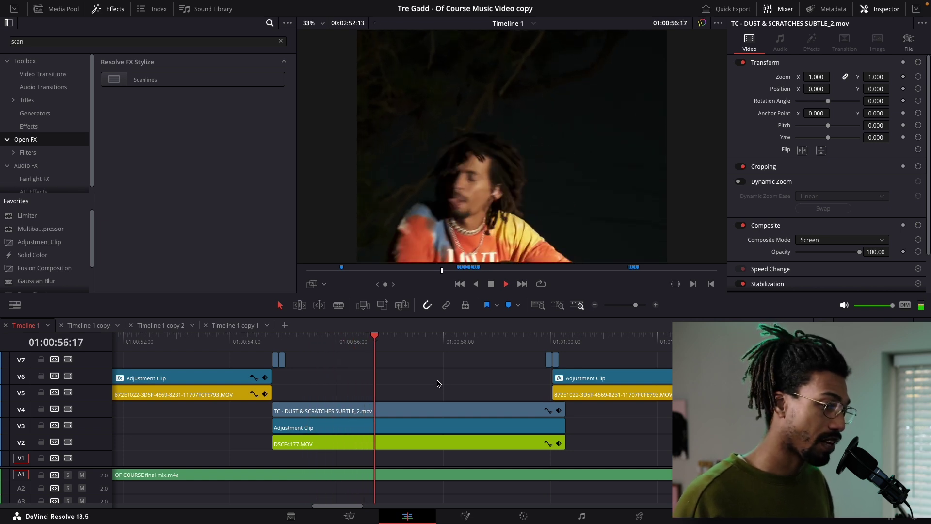
key(space)
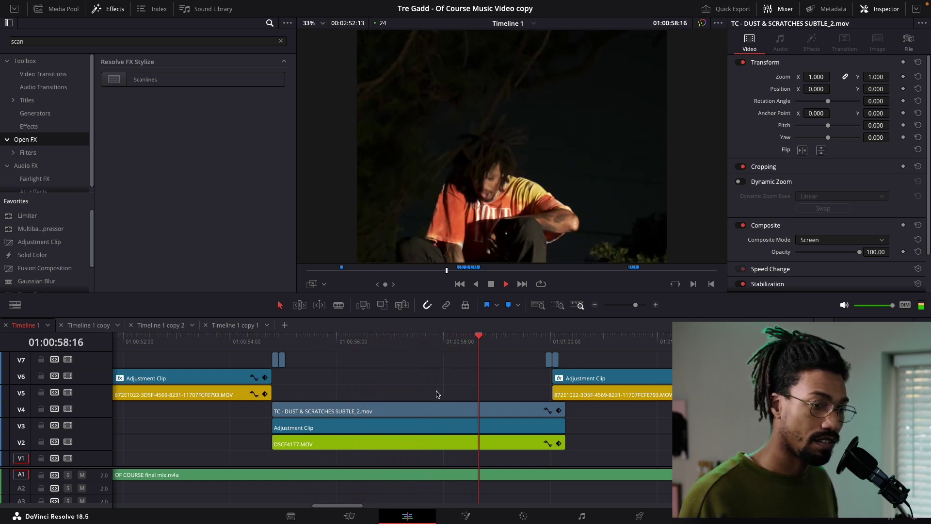
Show the Dynamic Zoom settings of the Adjustment Clip on Video 3 and play past the cut to 01:01:01:09
click(418, 425)
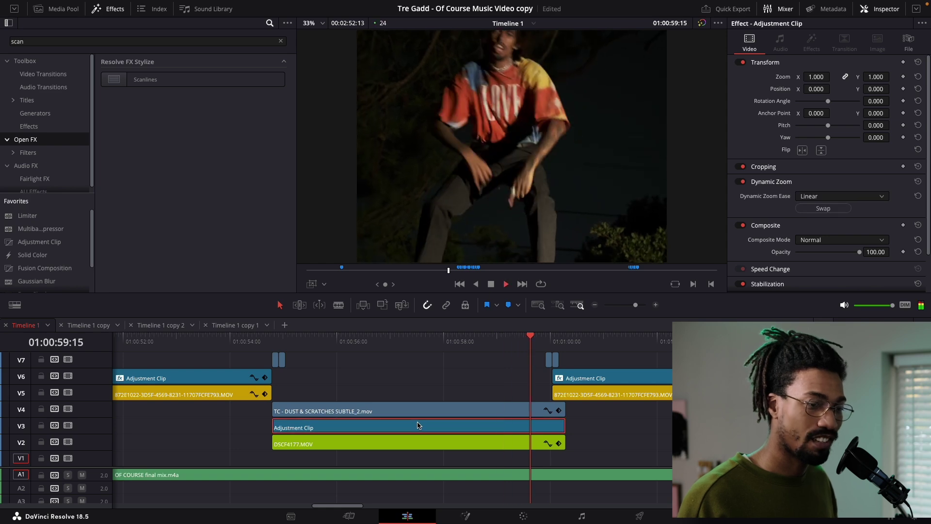
key(space)
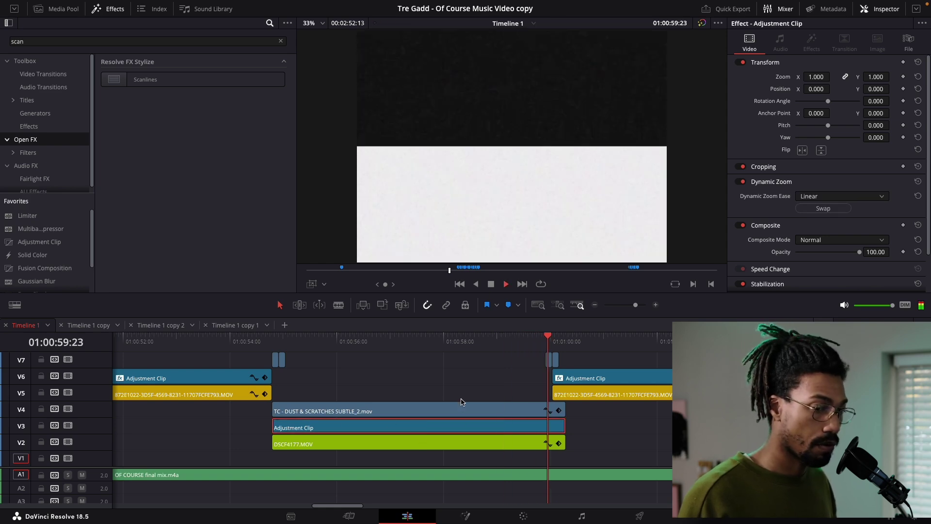
key(super+minus)
key(space)
Turn Video 6 off and back on while playing to 01:01:02:06, comparing the black-and-white shot without and with its Adjustment Clip
click(514, 381)
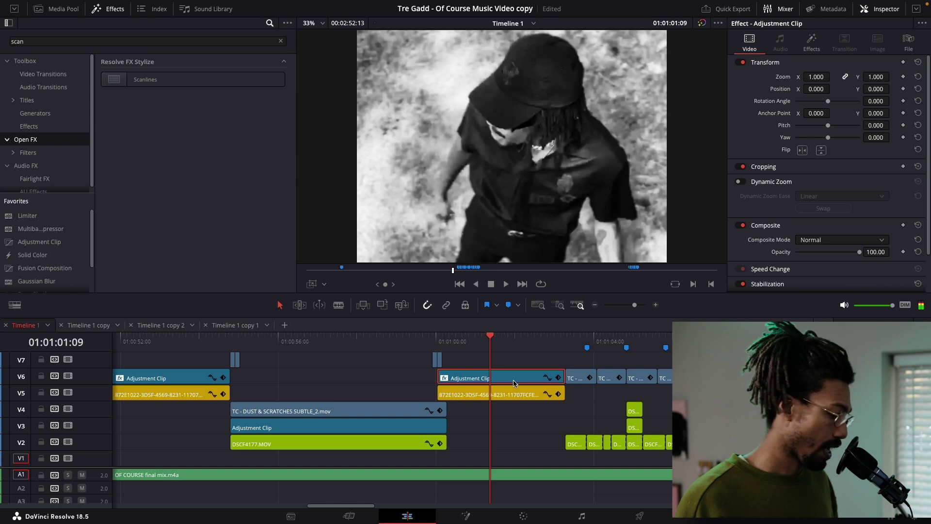
click(70, 379)
key(space)
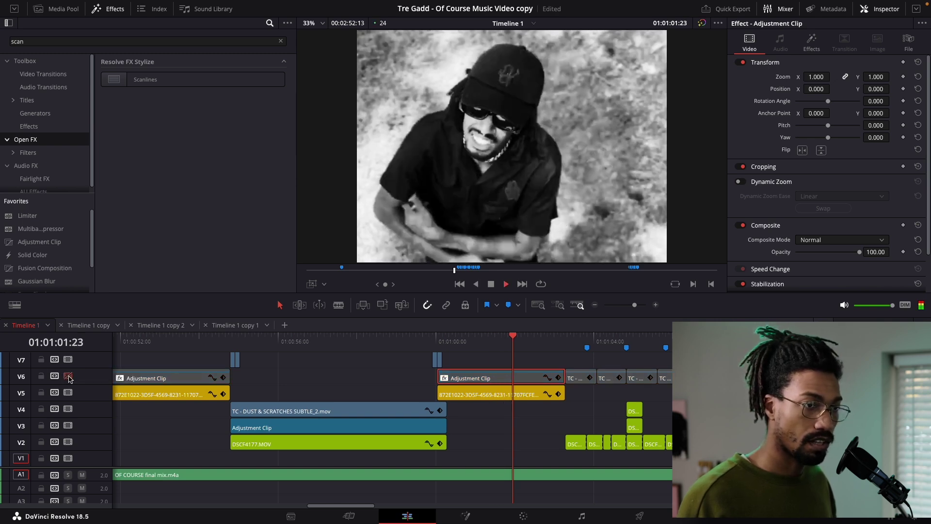
click(70, 379)
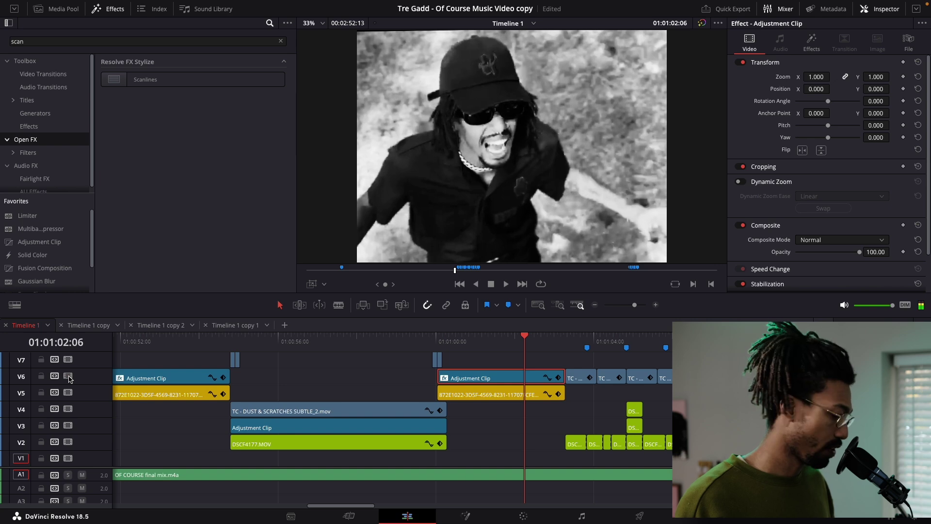
click(510, 398)
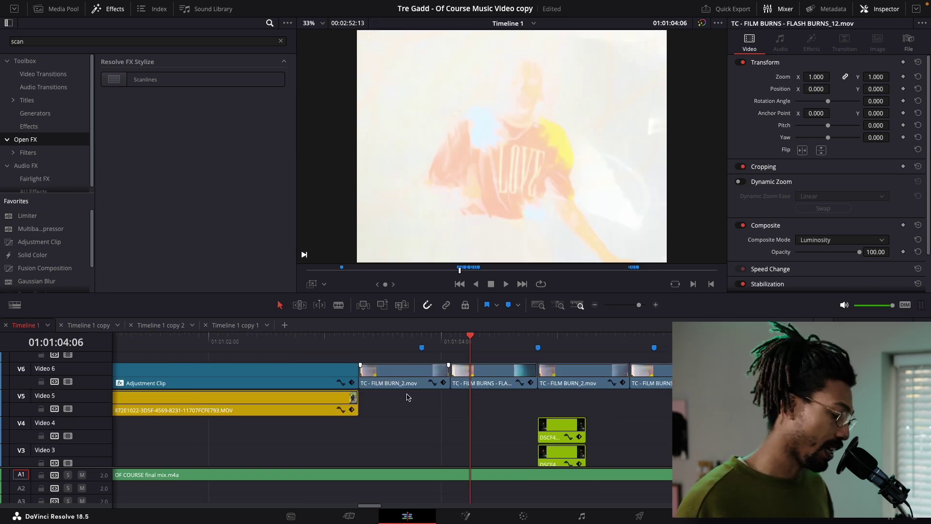
Play the film burn section from the start of TC - FILM BURN_2.mov on Video 6 to 01:01:04:09
scroll(456, 410, up, 1)
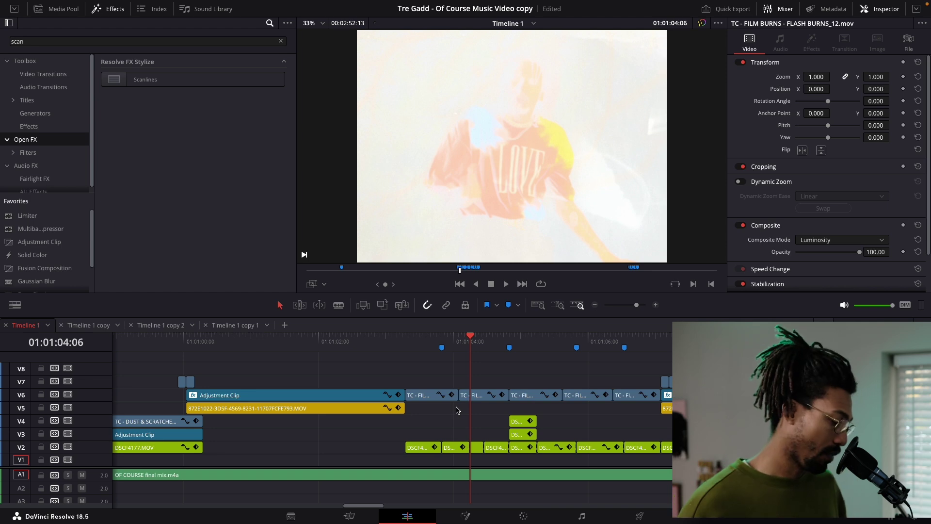
click(405, 343)
key(space)
key(space)
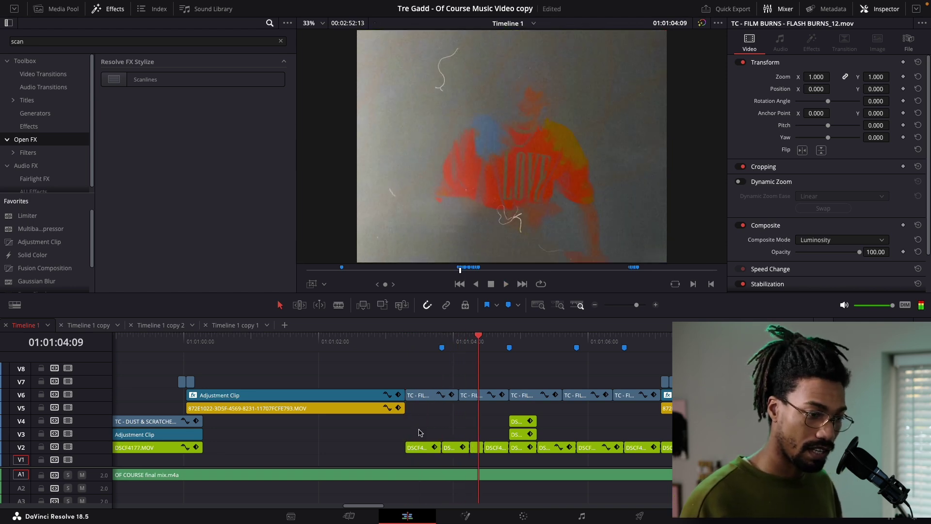
Show the zoom and position settings of the first and second DSCF4177.MOV segments on Video 2 under the film burns
scroll(437, 426, up, 3)
click(365, 349)
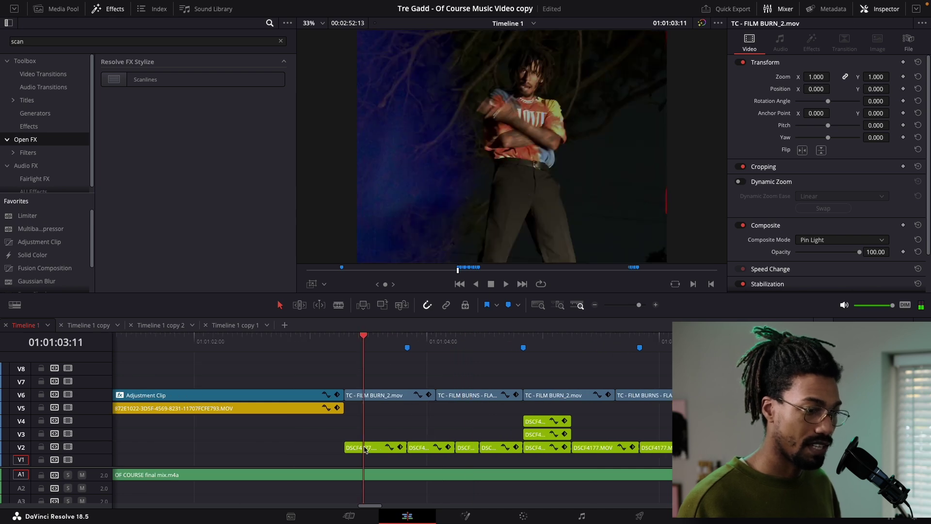
click(378, 447)
key(space)
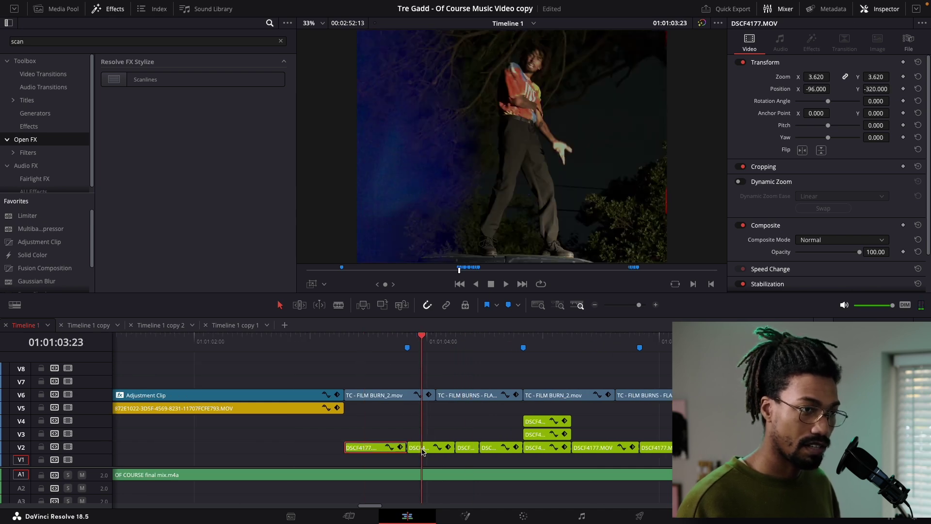
click(423, 449)
Show the zoom and position settings of the third and fourth DSCF4177.MOV segments, viewing frames 01:01:04:06 and 01:01:04:15
click(459, 351)
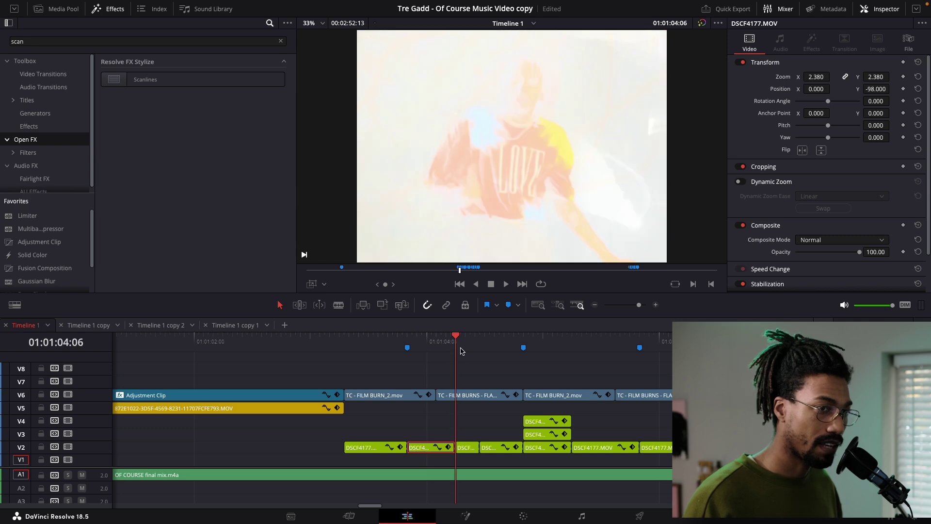
click(466, 449)
click(499, 350)
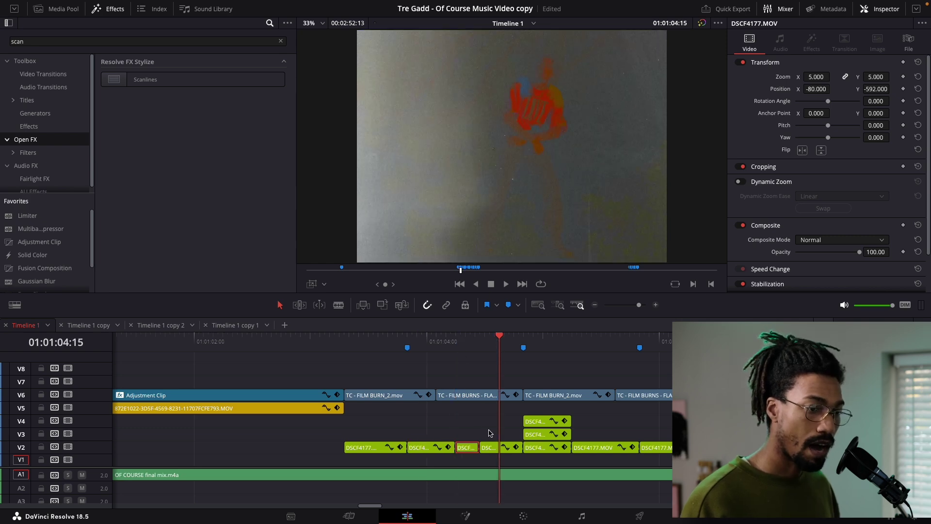
click(494, 452)
Show the Transform settings of the next three DSCF4177.MOV segments on Video 2, viewing frames 01:01:04:23, 01:01:05:09 and 01:01:05:23
click(537, 352)
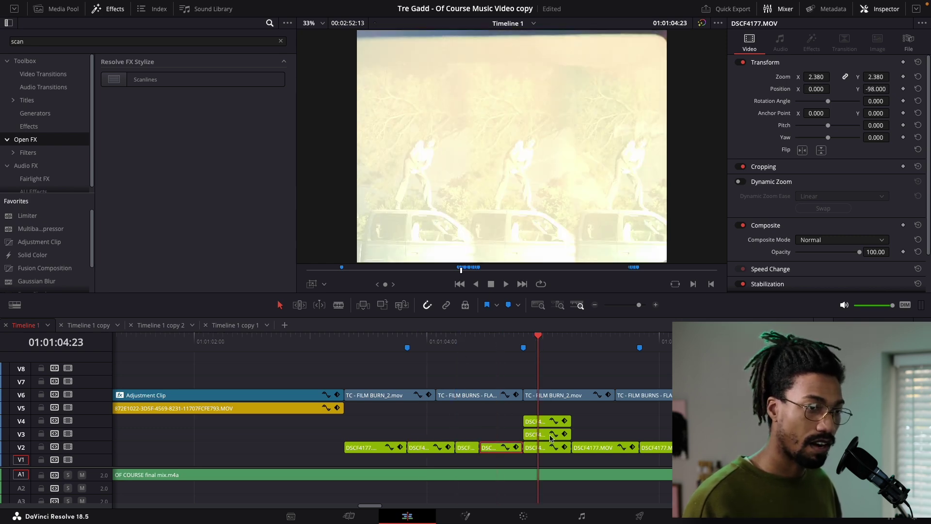
click(547, 450)
click(587, 350)
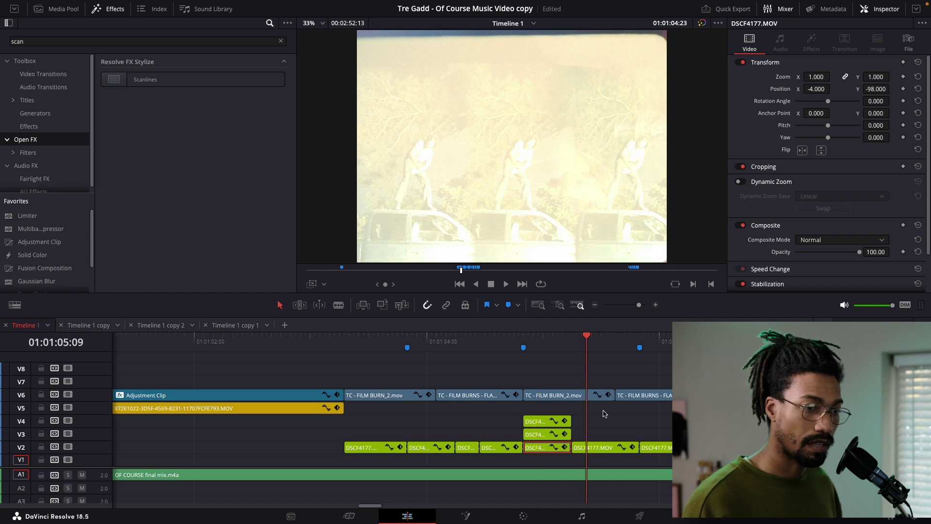
click(601, 449)
click(654, 347)
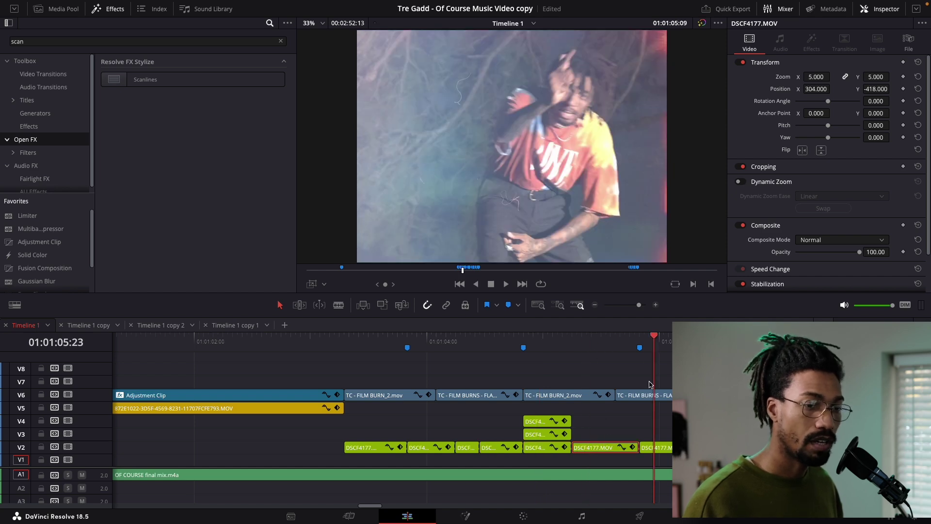
click(667, 450)
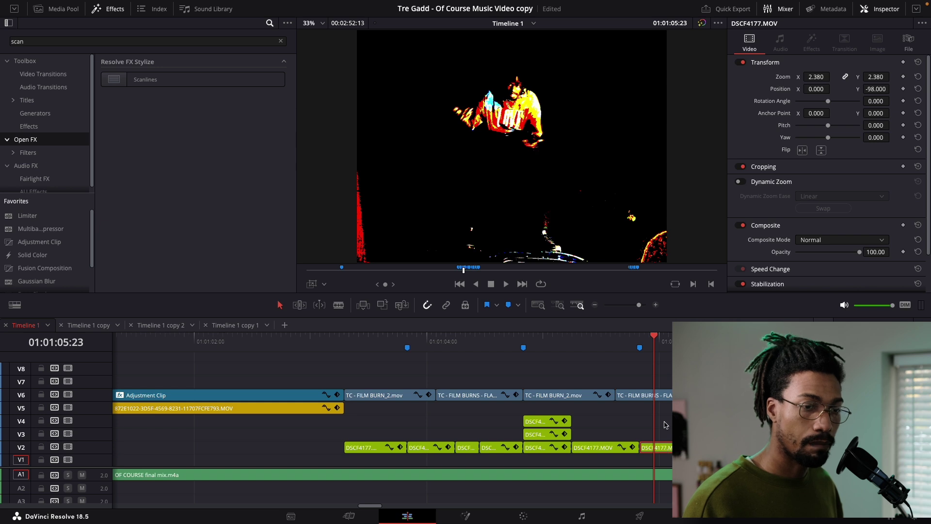
Show the composite mode of the first TC - FILM BURN_2.mov clip on Video 6, viewing frame 01:01:03:17
key(Down)
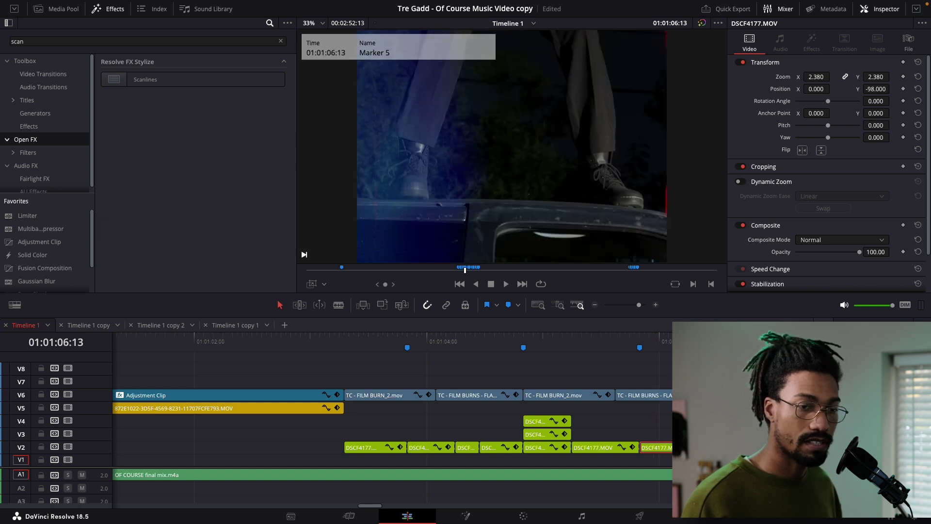
click(392, 355)
click(385, 398)
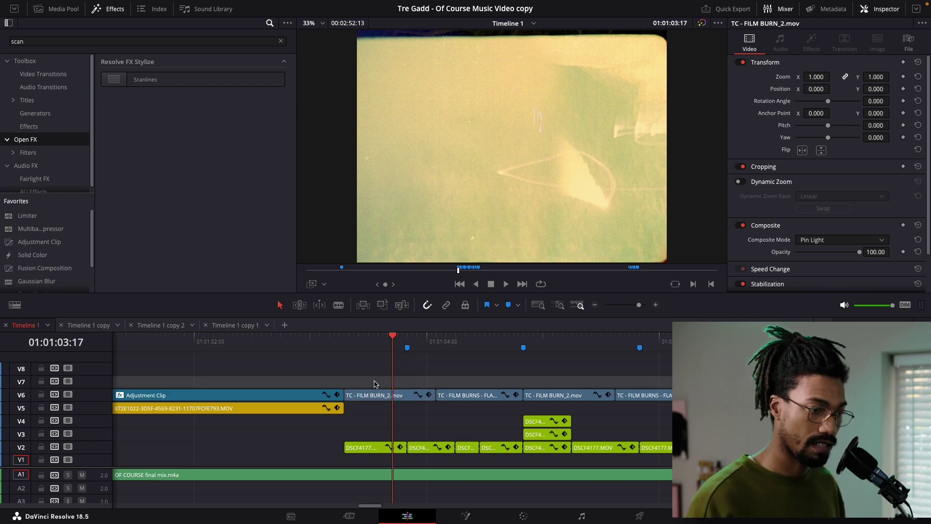
click(372, 383)
click(380, 398)
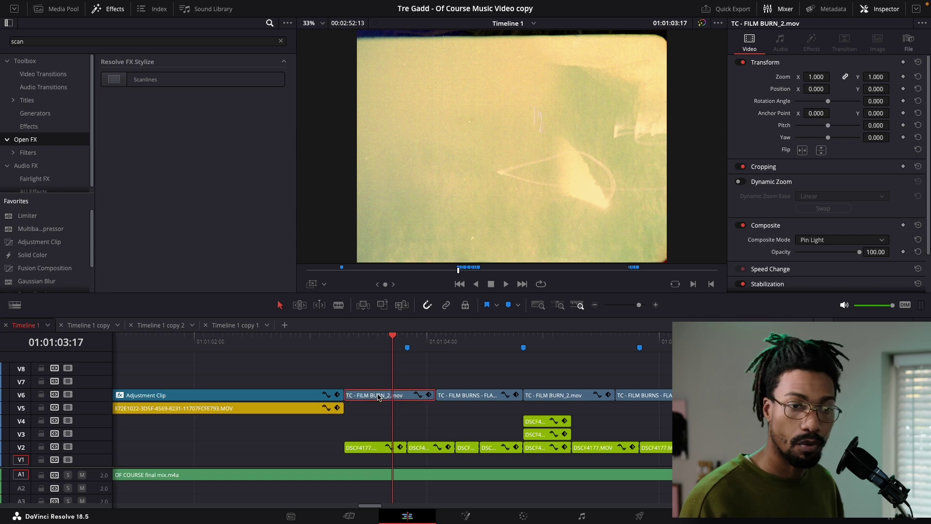
Show the composite modes of the second and third film burn clips on Video 6, viewing frames 01:01:04:06 and 01:01:05:02
click(457, 349)
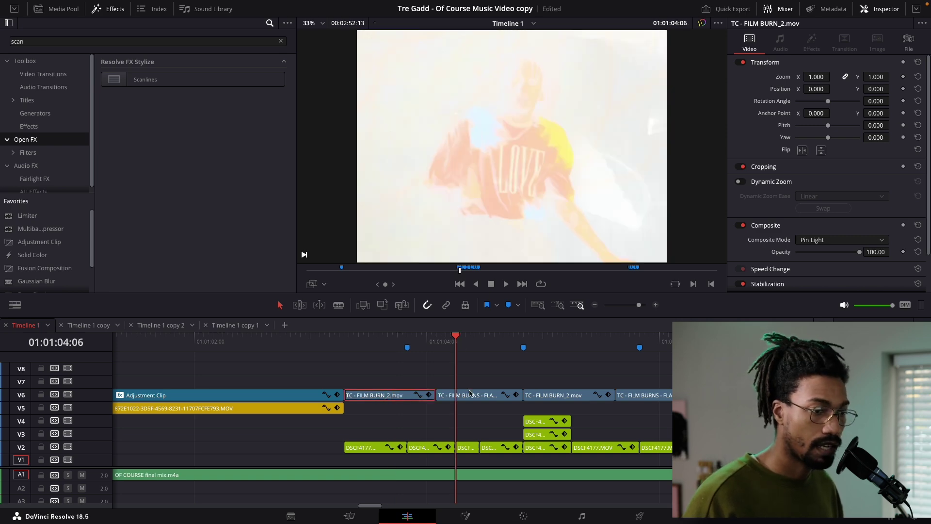
click(471, 397)
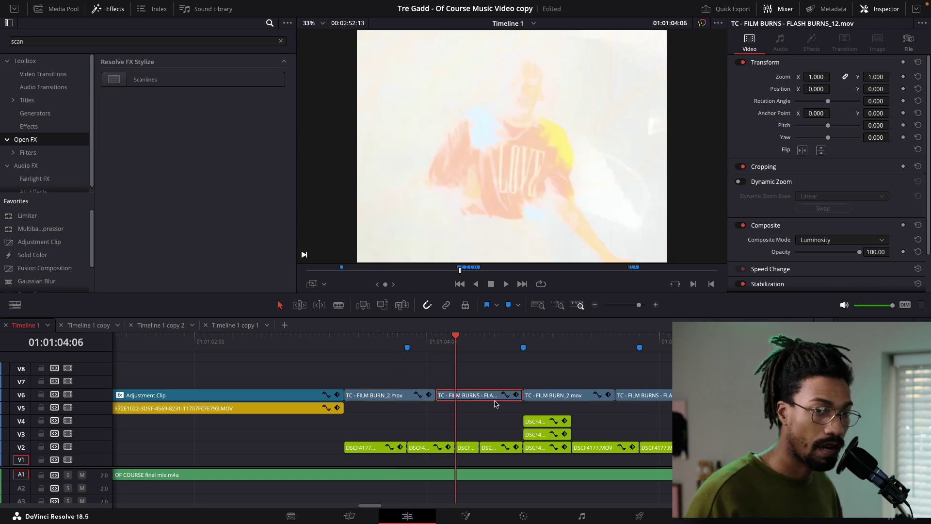
click(553, 350)
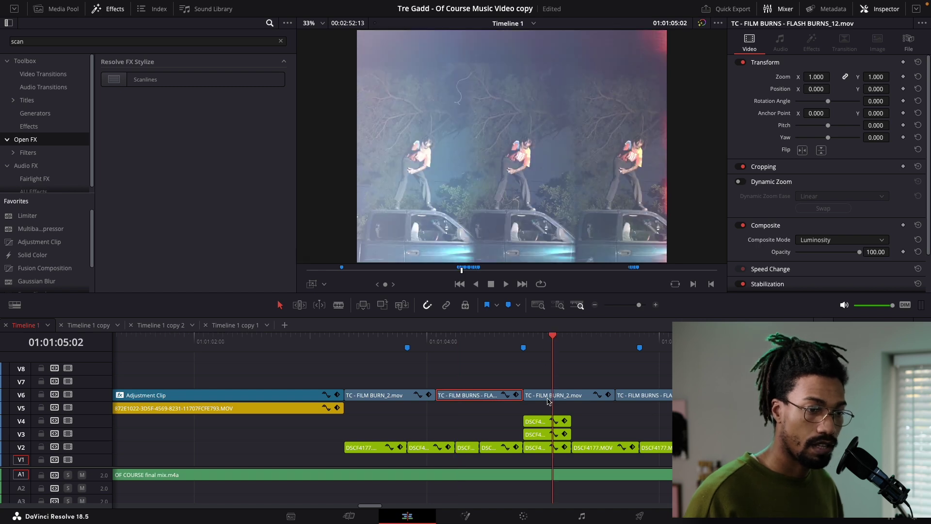
click(549, 397)
Show the composite modes of the fourth and fifth film burn clips on Video 6, viewing frames 01:01:05:15 and 01:01:06:13
click(616, 348)
click(652, 397)
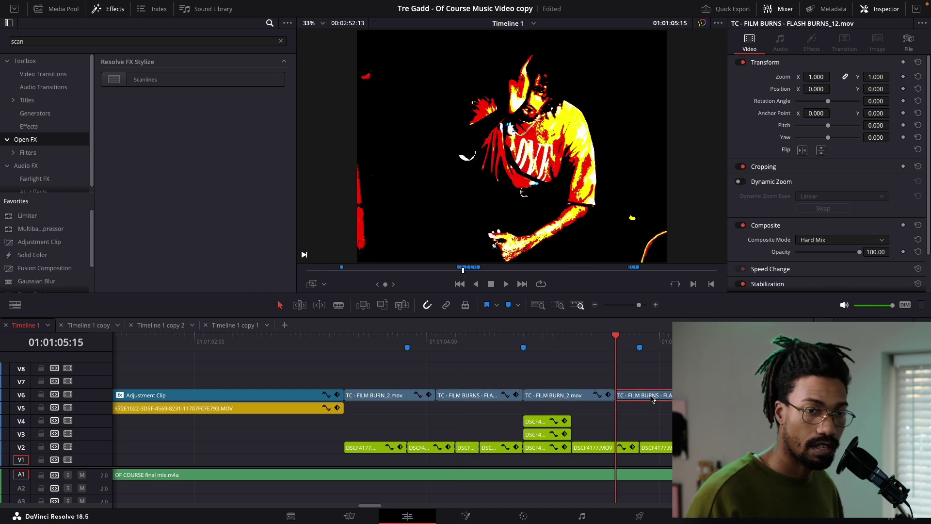
click(722, 348)
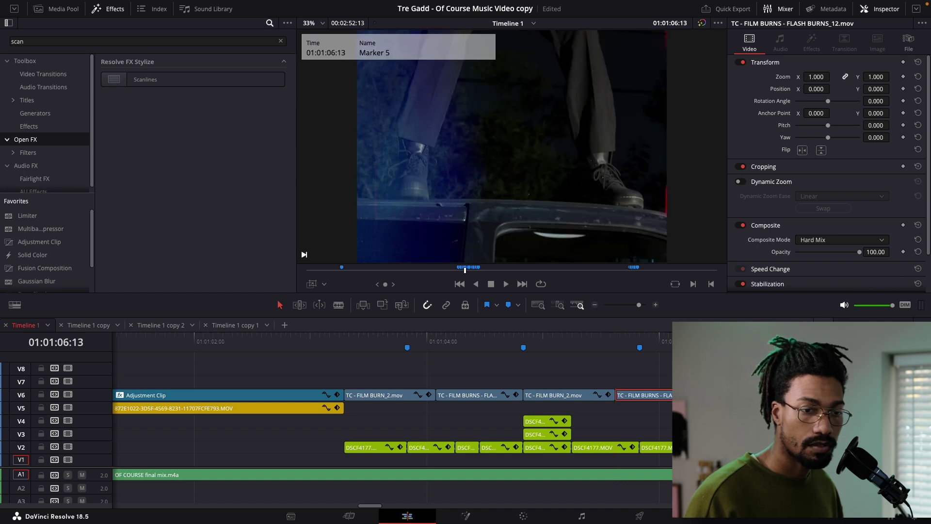
click(733, 396)
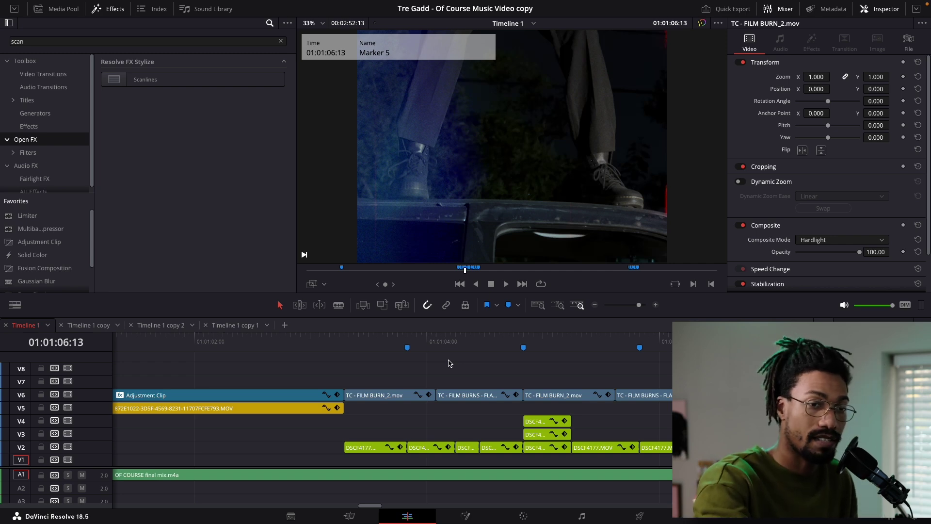
Show the first film burn clip's composite mode again and play the section from its start at 01:01:03:07
click(370, 339)
click(377, 398)
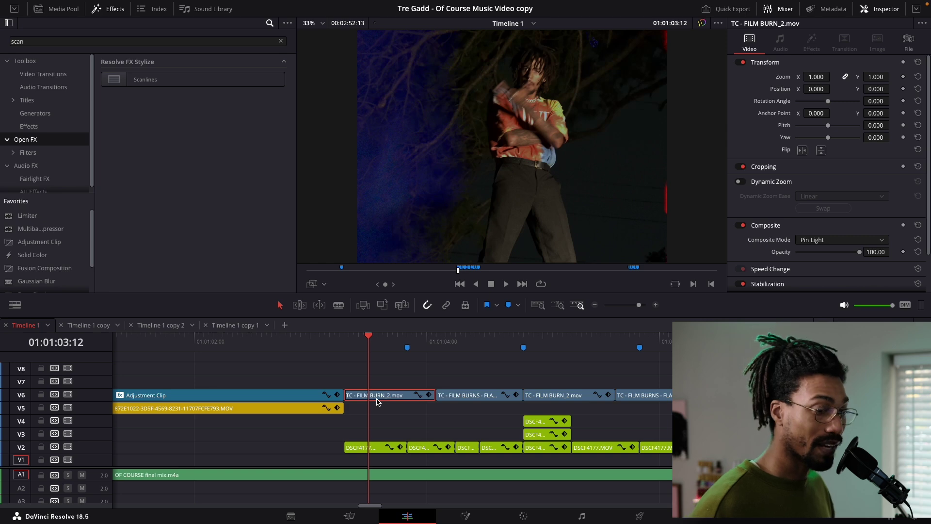
click(395, 421)
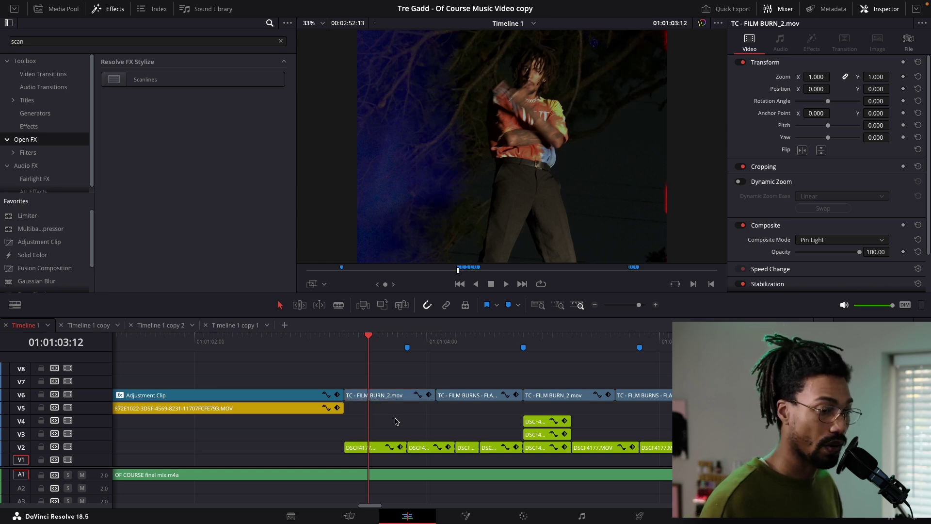
key(Up)
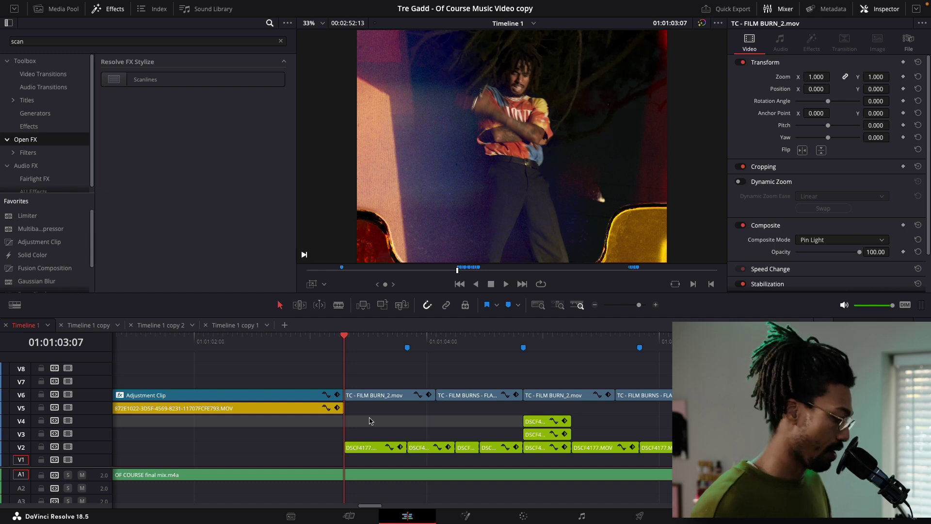
click(369, 421)
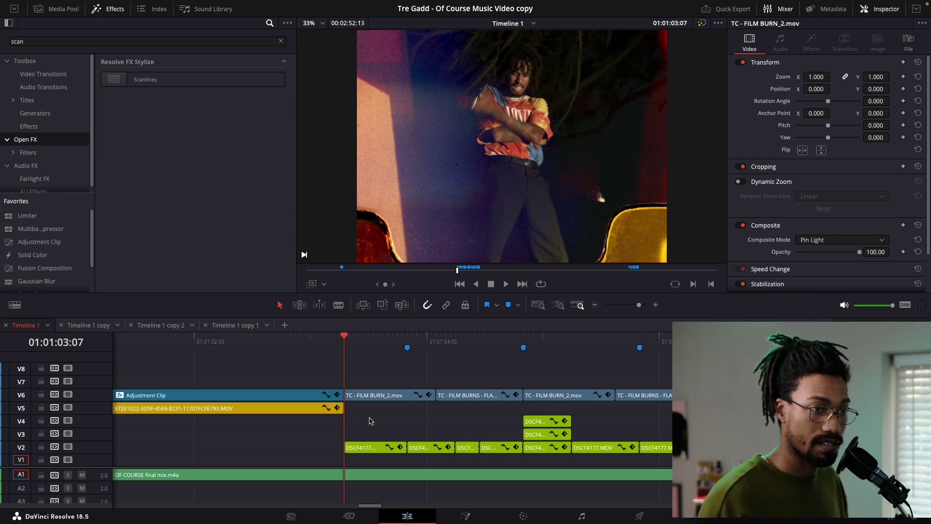
key(space)
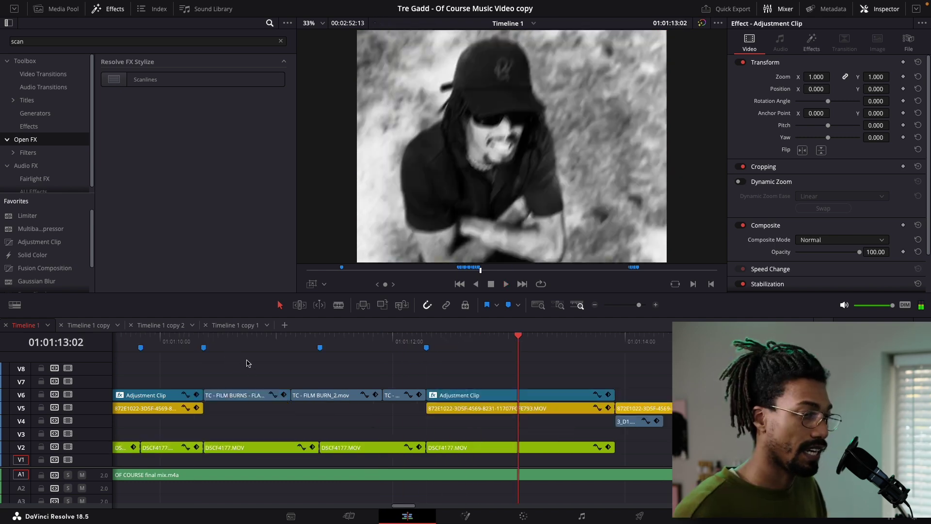
Try Normal composite mode with 28.24 opacity on the TC - FILM BURNS - FLASH BURNS_12.mov clip starting at 01:01:10:09
click(240, 400)
scroll(351, 405, up, 2)
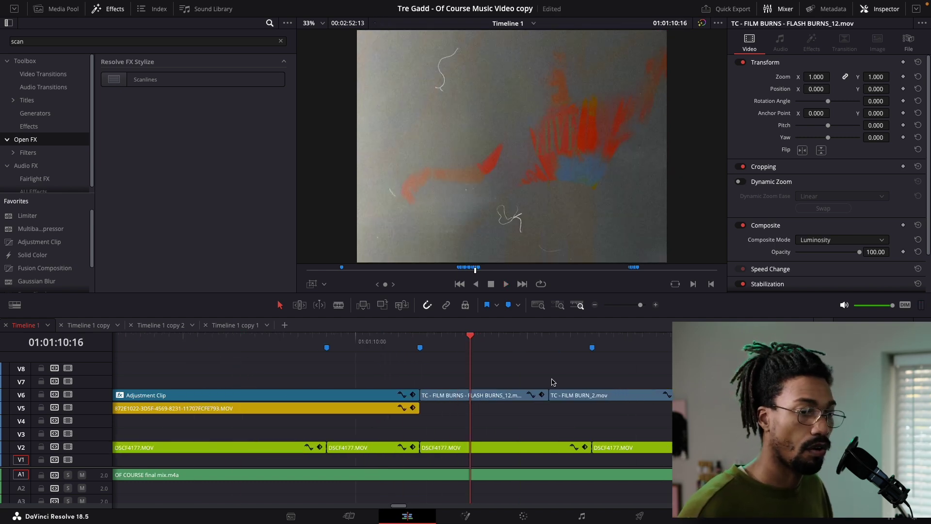
click(485, 396)
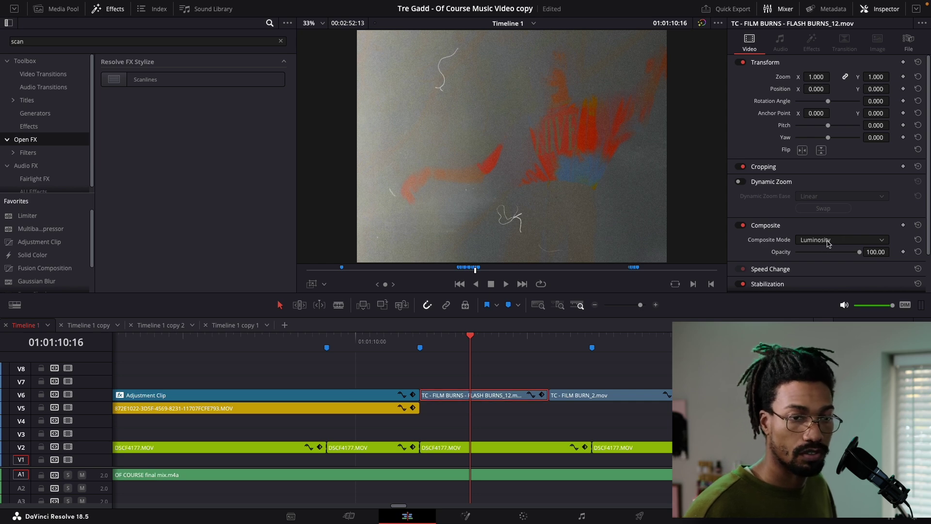
click(828, 245)
scroll(825, 253, up, 5)
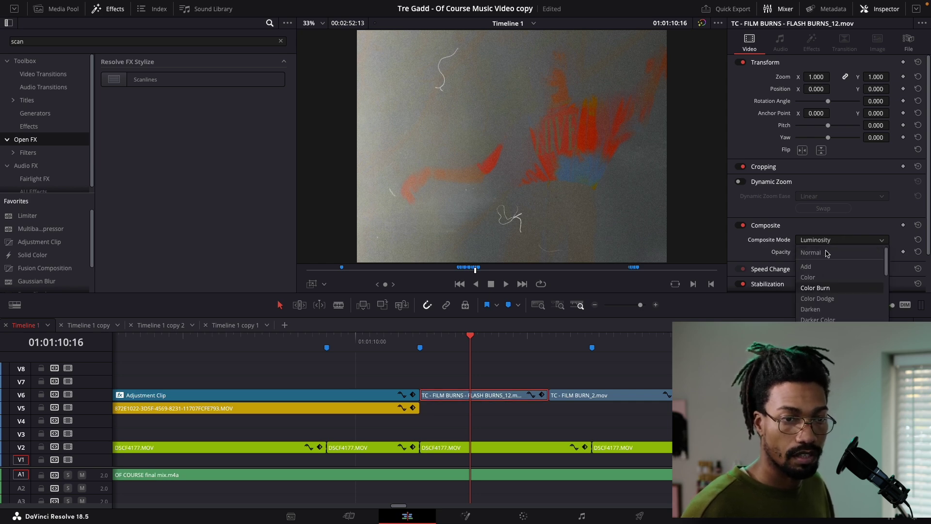
click(826, 252)
key(shift+Up)
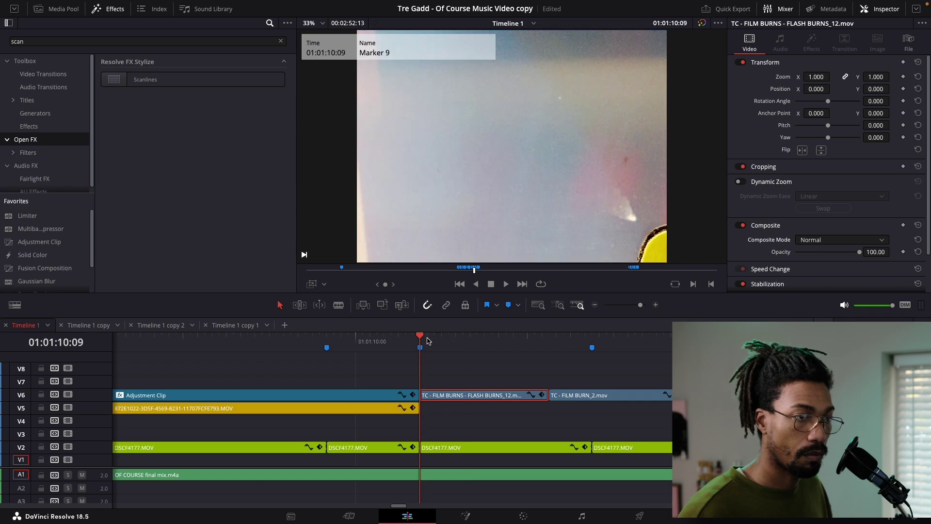
drag(849, 252, 813, 262)
Play the flash burn section from about 01:01:10:09 repeatedly to review the Normal overlay at reduced opacity
key(space)
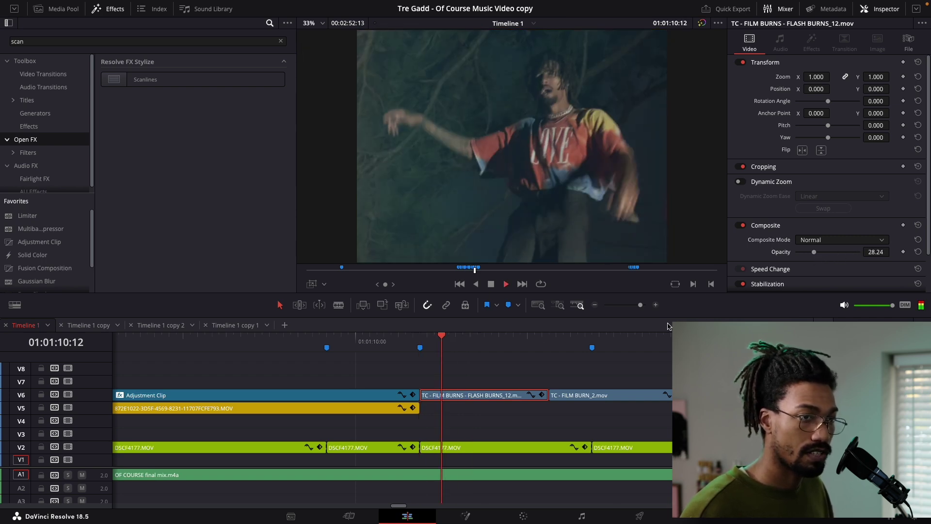
click(416, 343)
key(space)
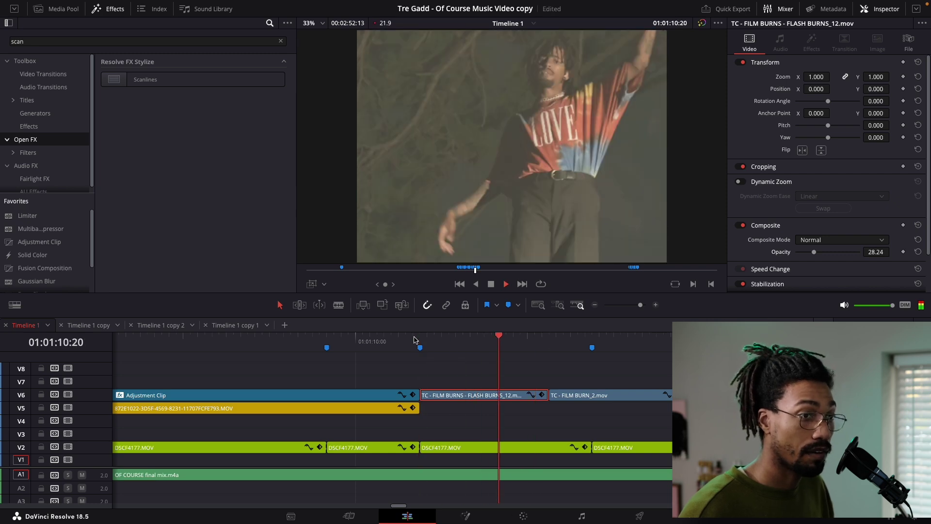
click(416, 340)
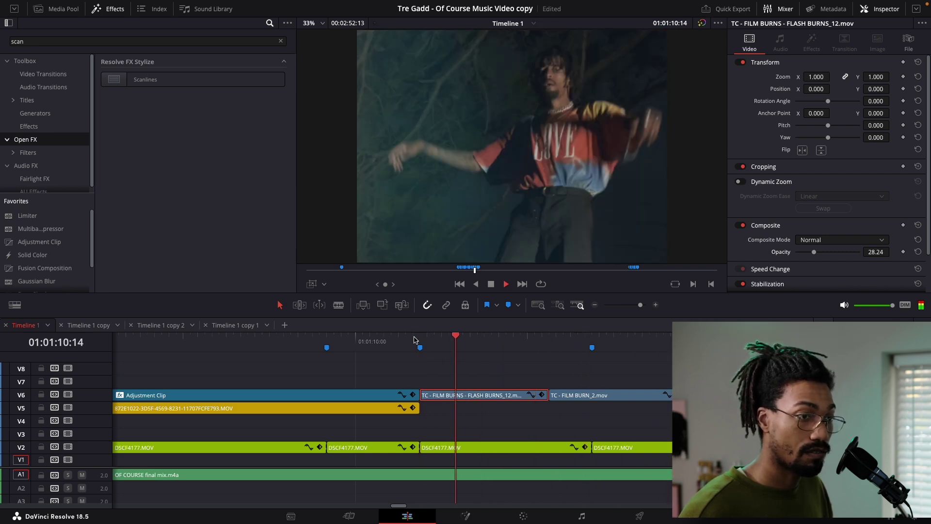
key(space)
Undo the flash burn clip's opacity and composite mode changes, and view frame 01:01:10:15
key(super+z)
key(super+z)
click(461, 341)
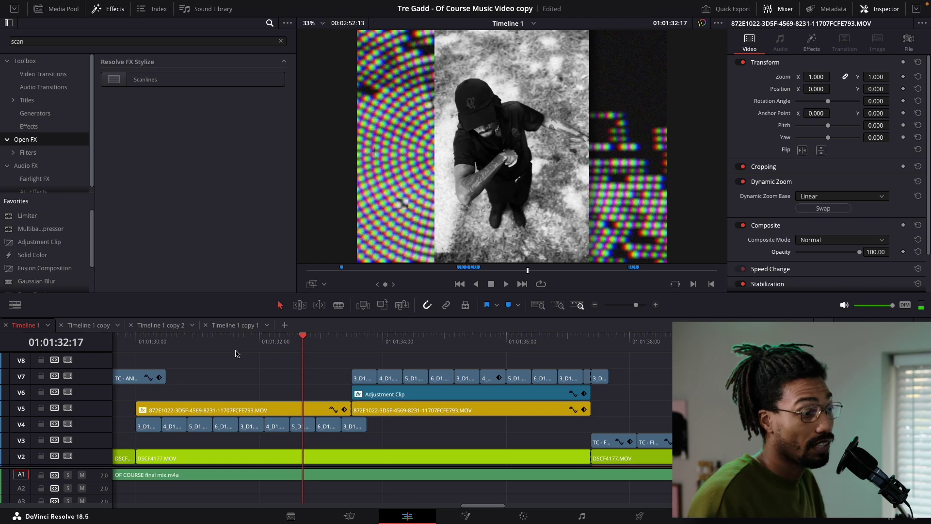
Scrub through the section with the short overlay clips on Video 4 and Video 7, viewing frames 01:01:35:10 and 01:01:34:08
drag(138, 343, 472, 346)
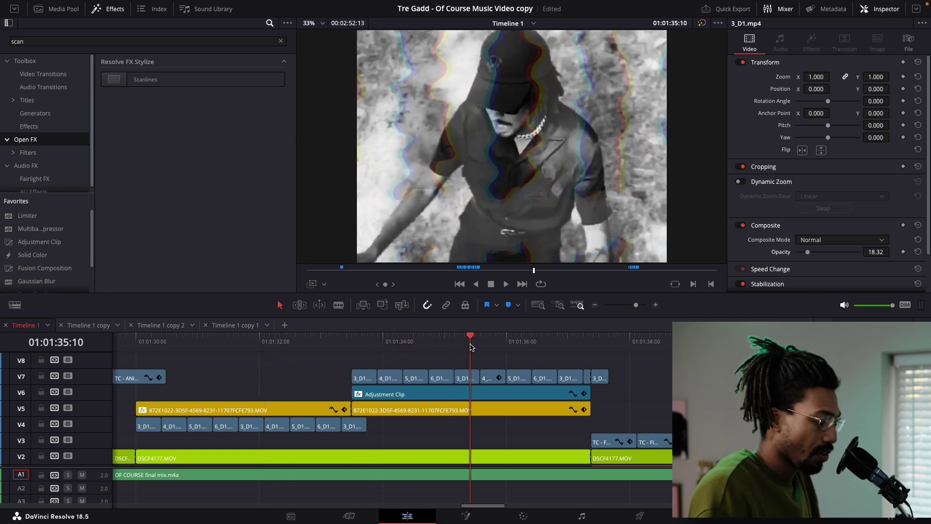
click(159, 349)
drag(156, 351, 412, 349)
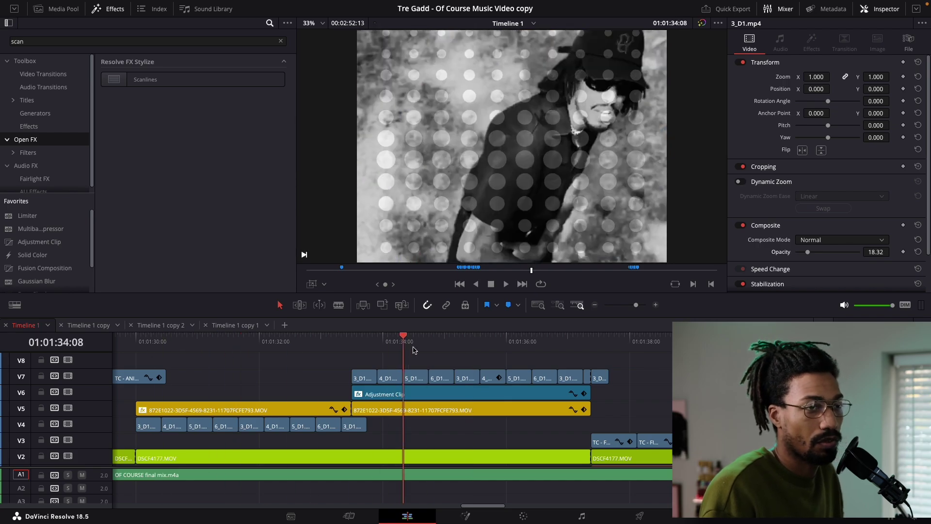